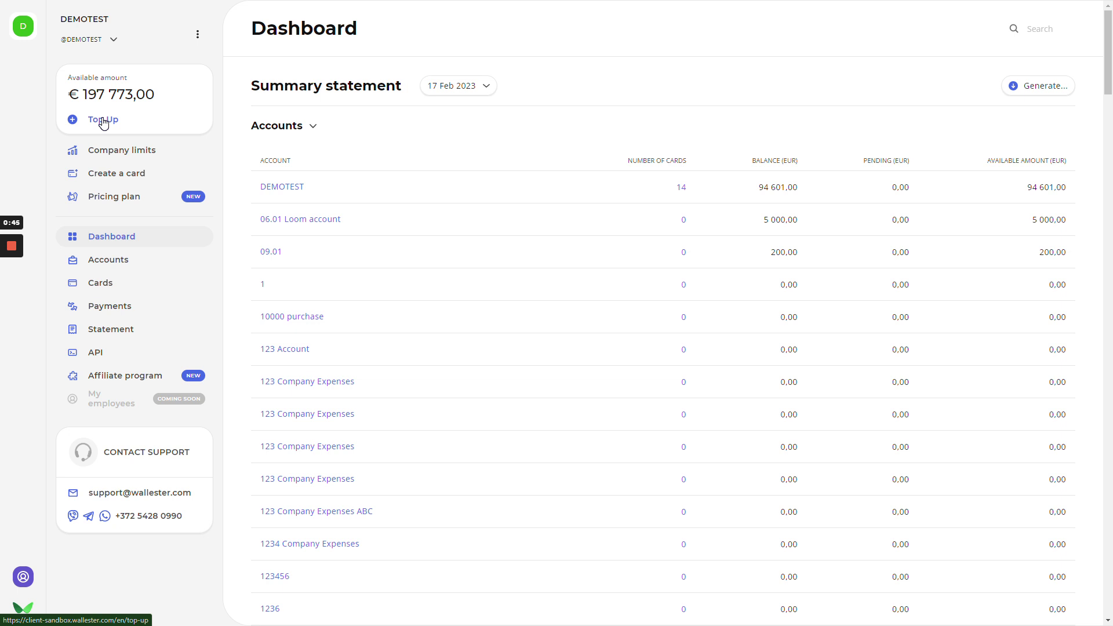
- Create a €1 000 top-up request and close the bank-transfer credentials it shows
left_click(103, 120)
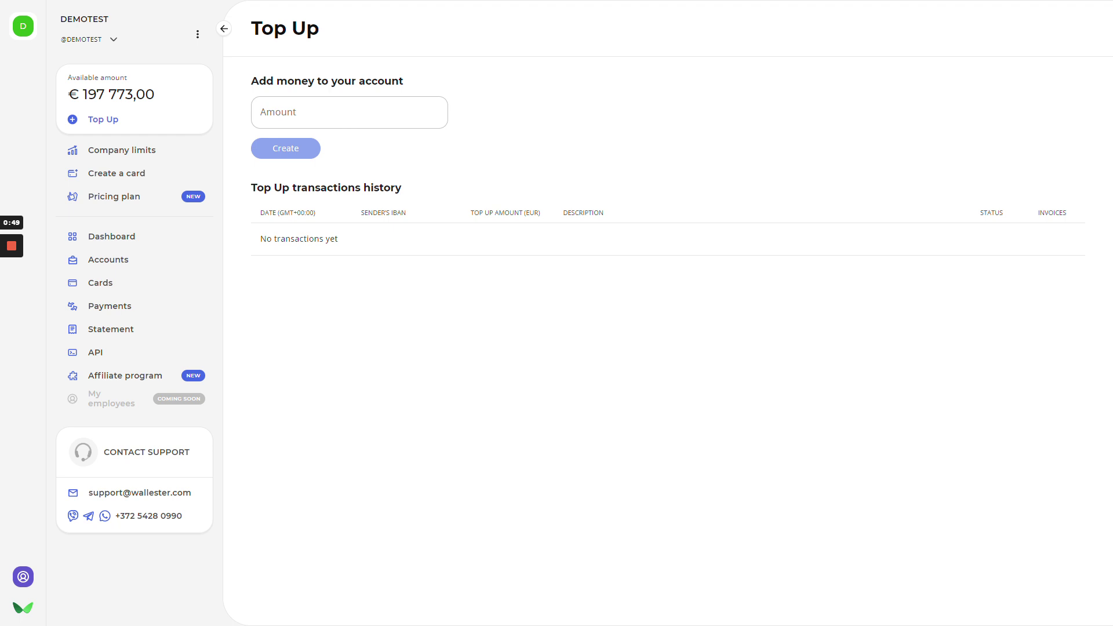
left_click(322, 113)
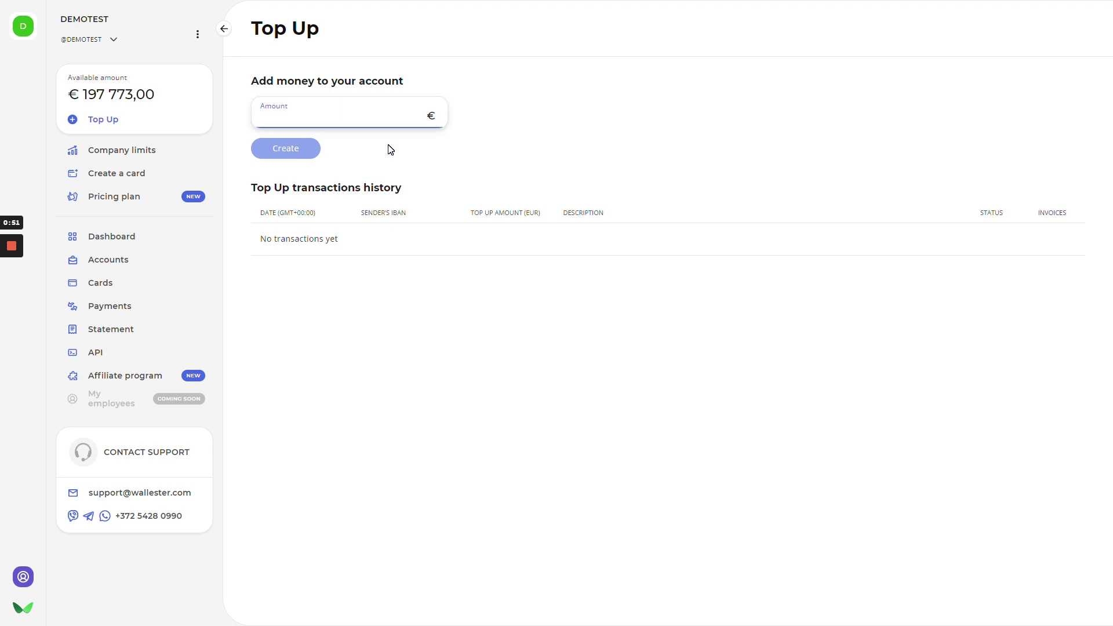
type("1000")
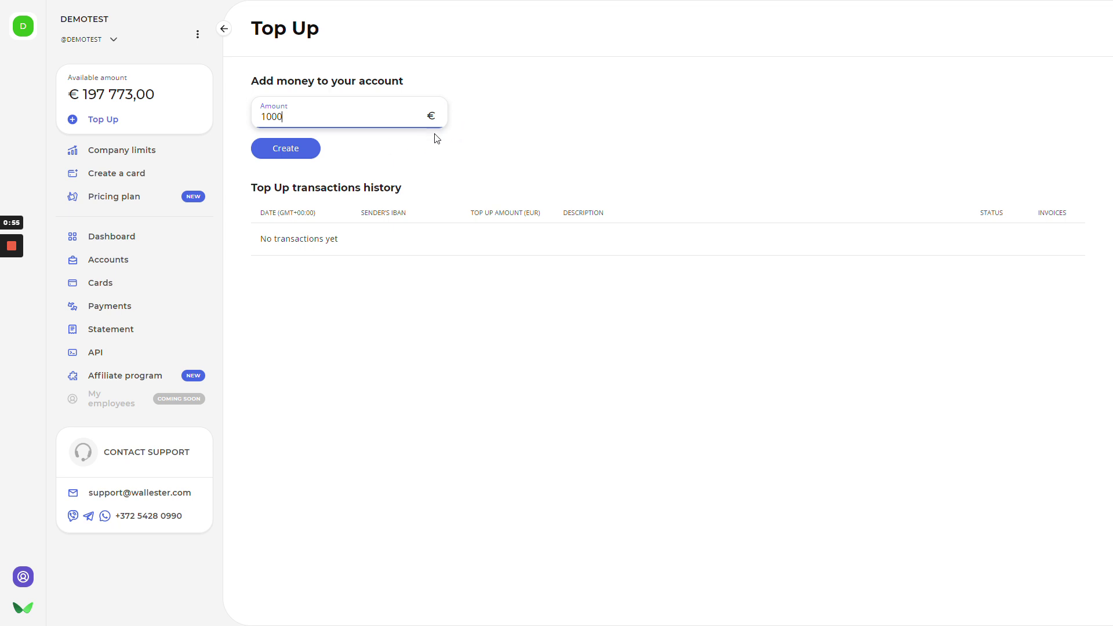
left_click(293, 152)
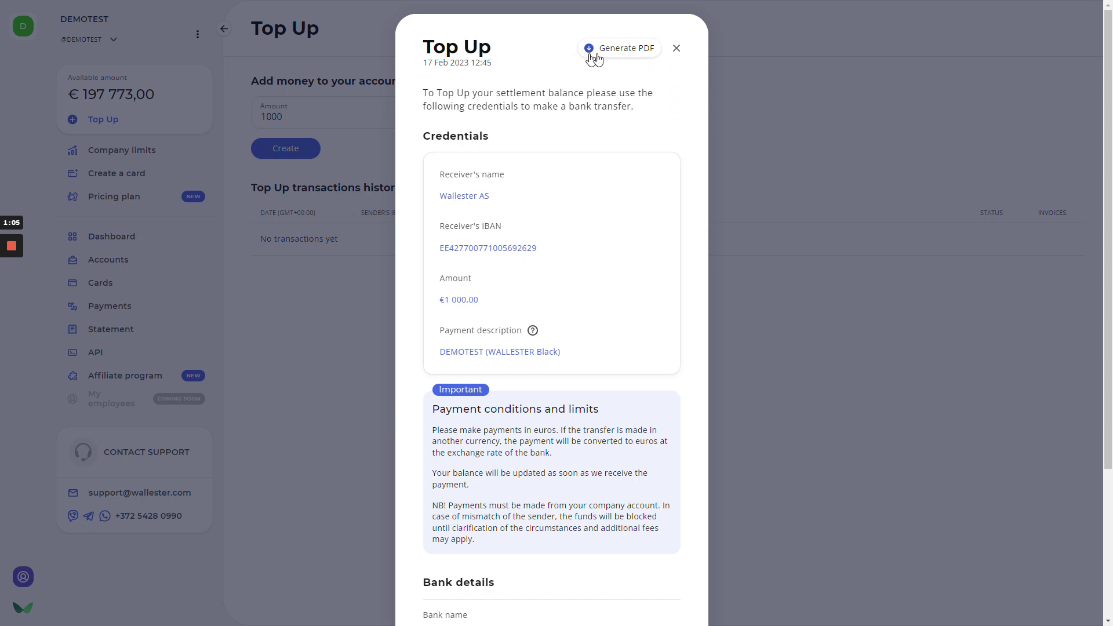
left_click(677, 48)
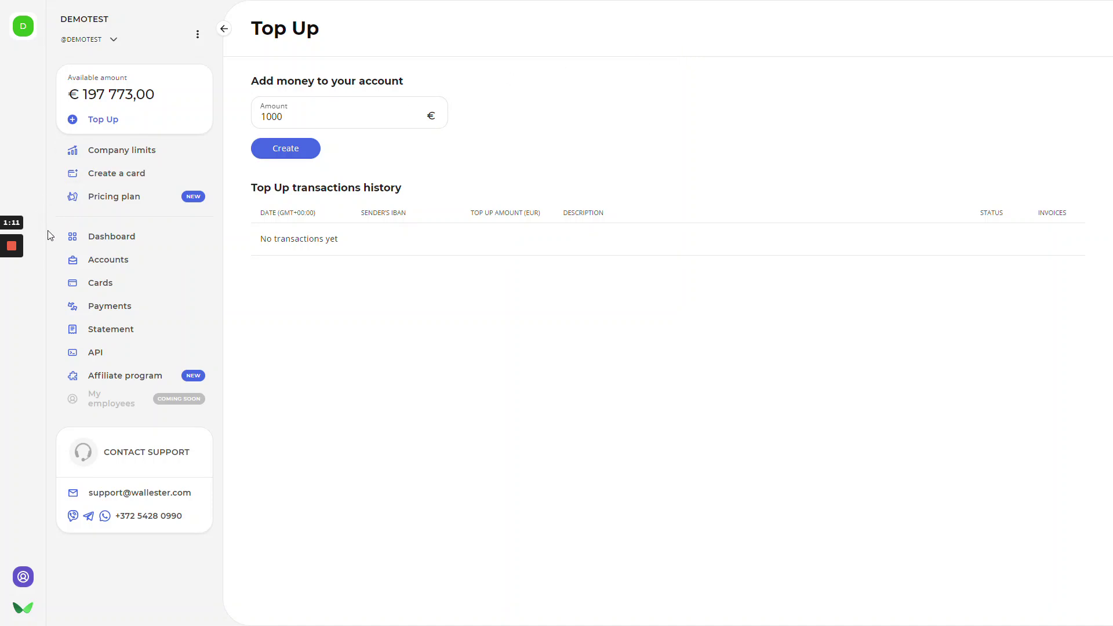
- In Accounts, change the main account's POS purchase daily limit from 4 000 to 5 000 € and confirm
left_click(135, 268)
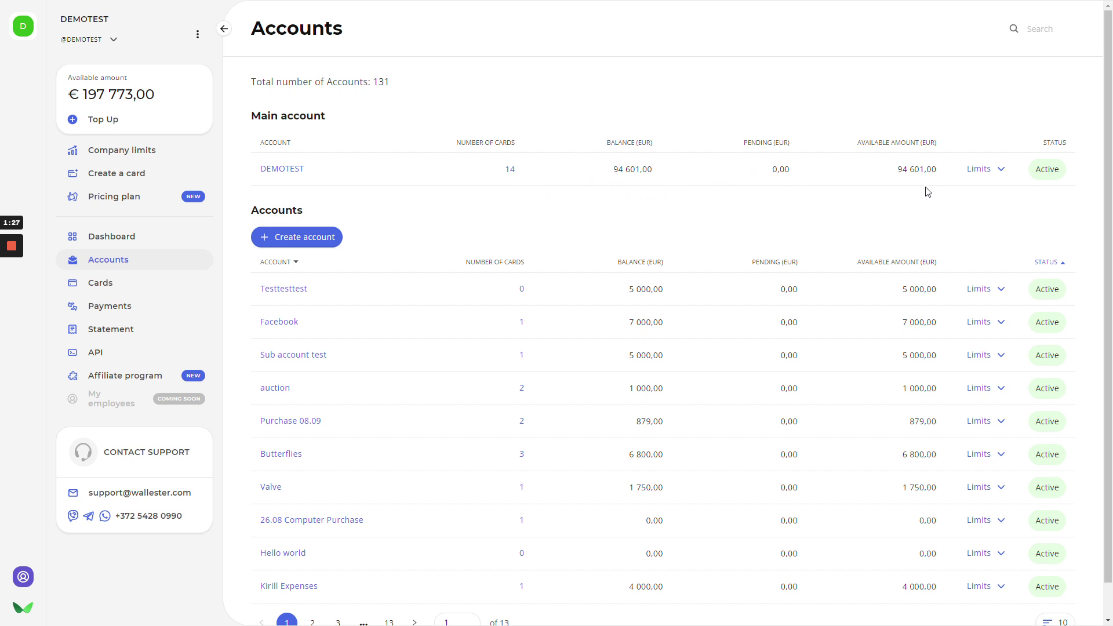
left_click(992, 170)
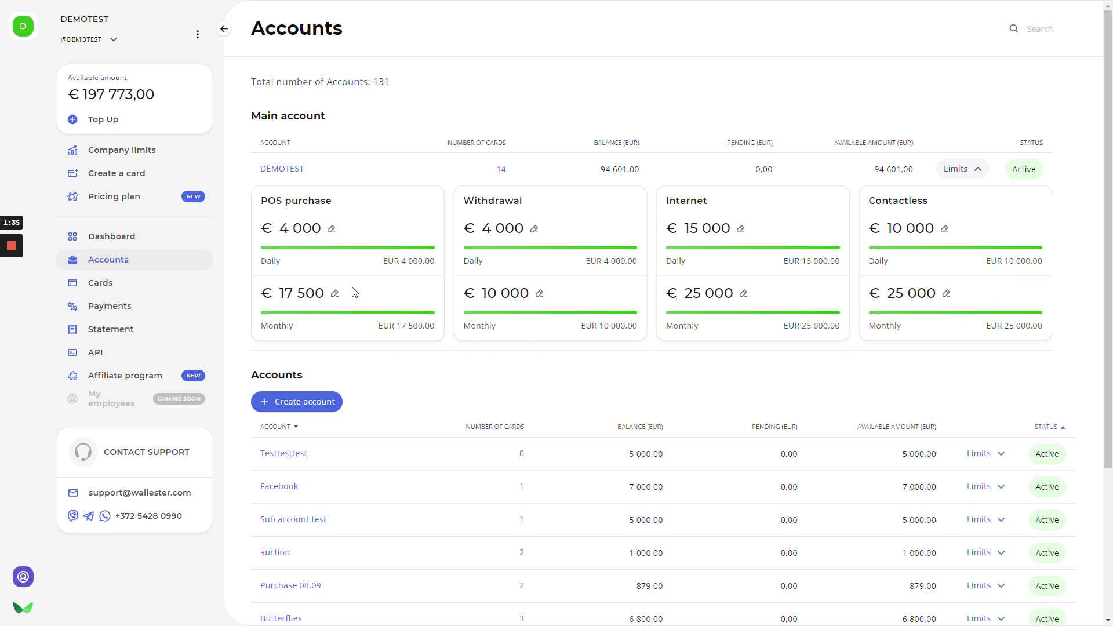
left_click(331, 229)
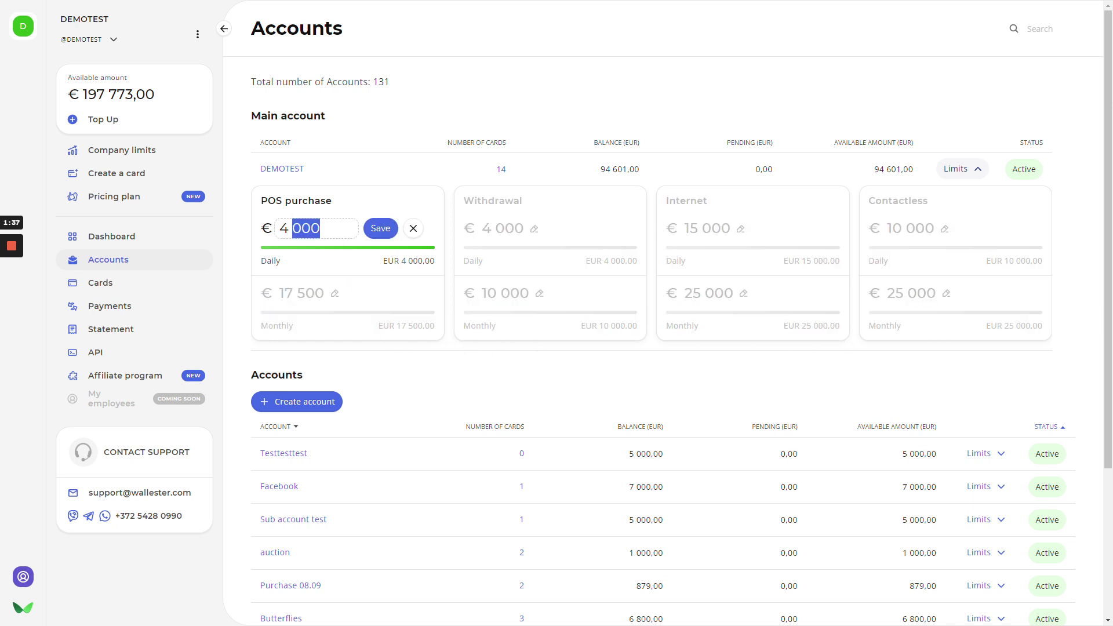
key("BackSpace")
key("BackSpace")
key("BackSpace")
key("BackSpace")
key("BackSpace")
type("5 000")
left_click(388, 235)
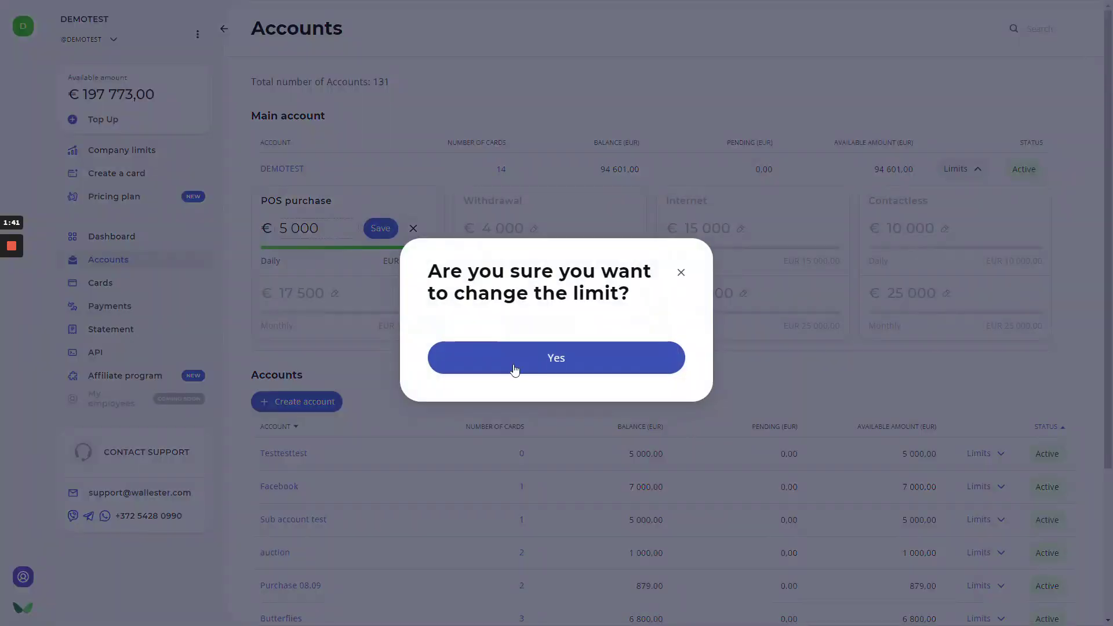
left_click(515, 370)
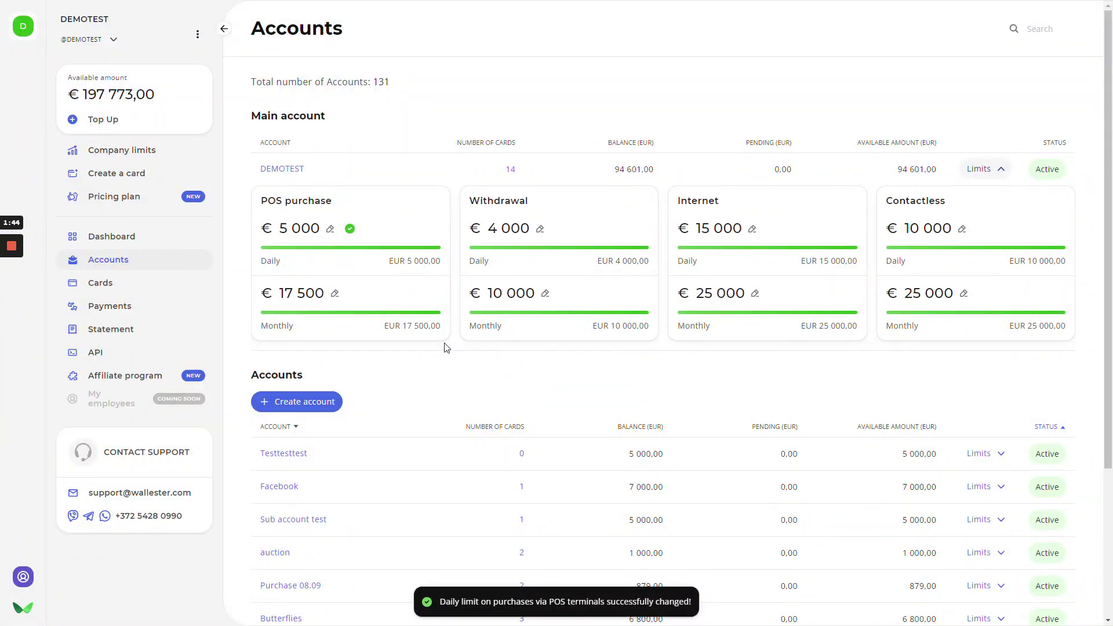
left_click(989, 168)
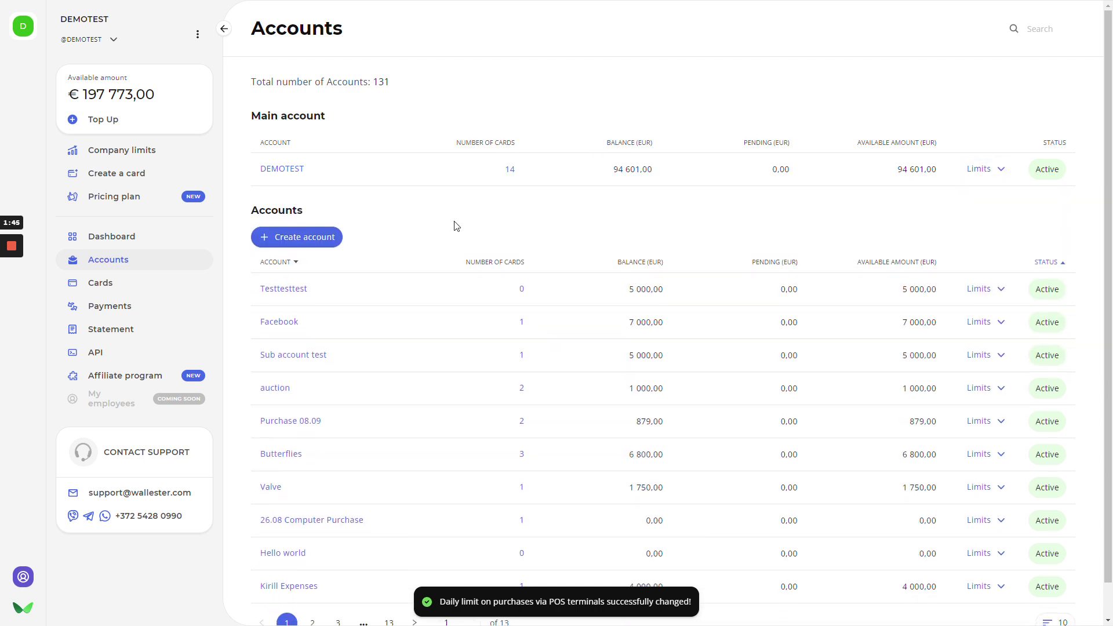
scroll(475, 228, "down", 2)
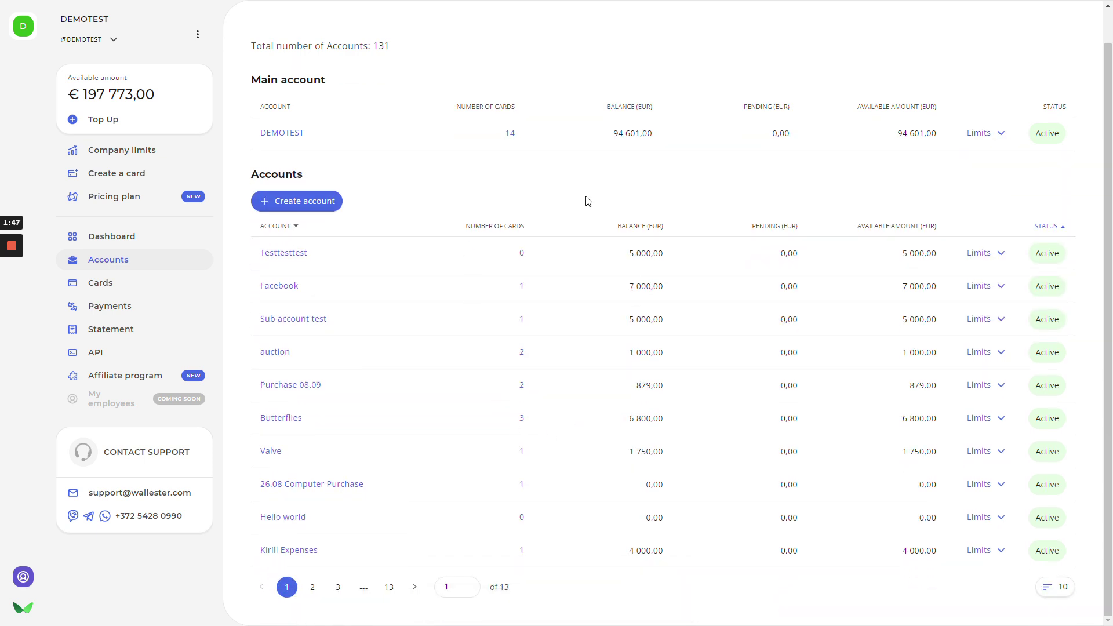
scroll(449, 229, "up", 2)
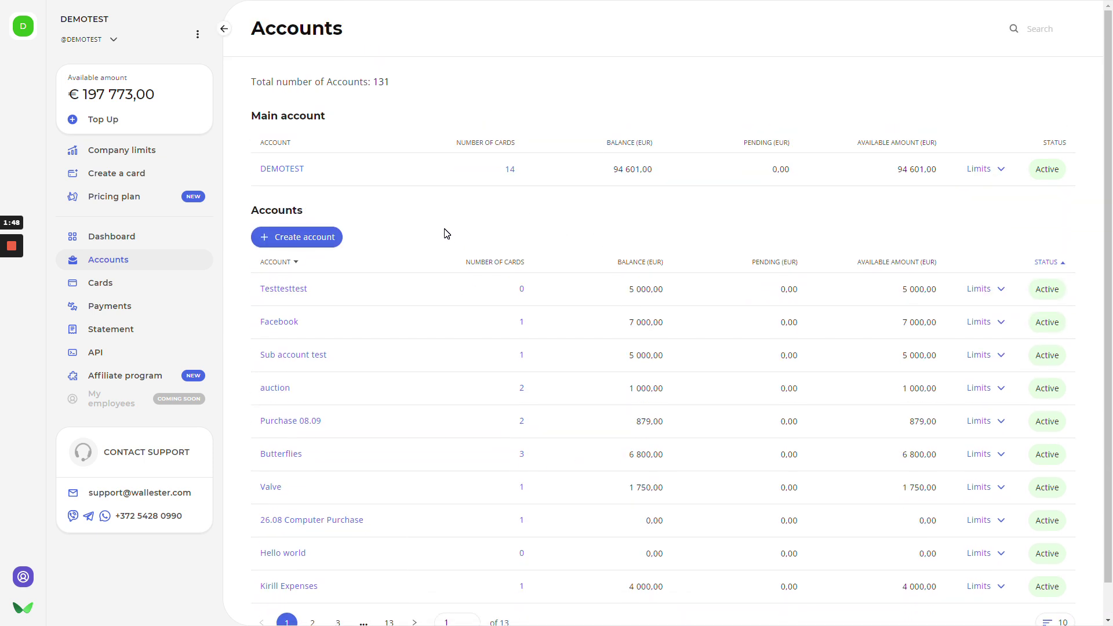
- Create an account named 'Instagram ADs 17.02' and land on its empty account page
left_click(308, 239)
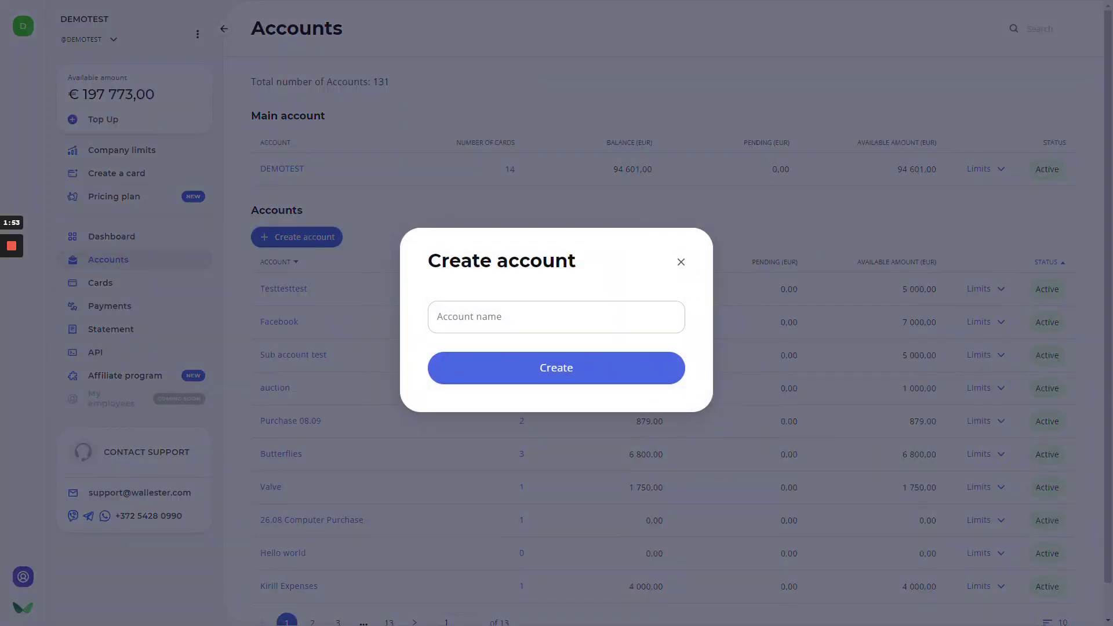
left_click(440, 319)
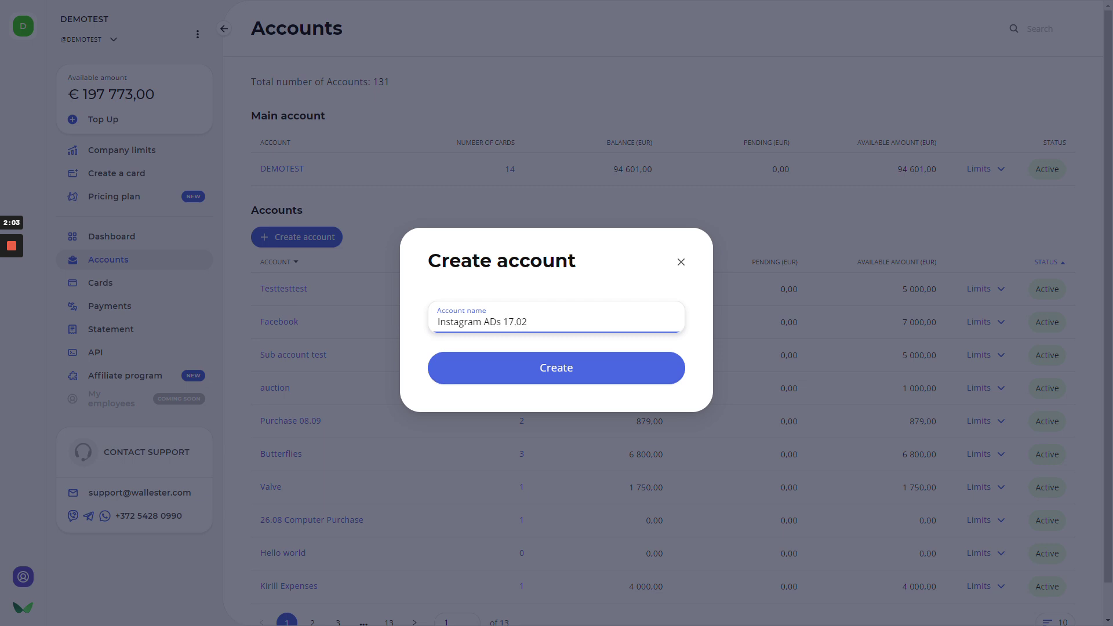
left_click(591, 367)
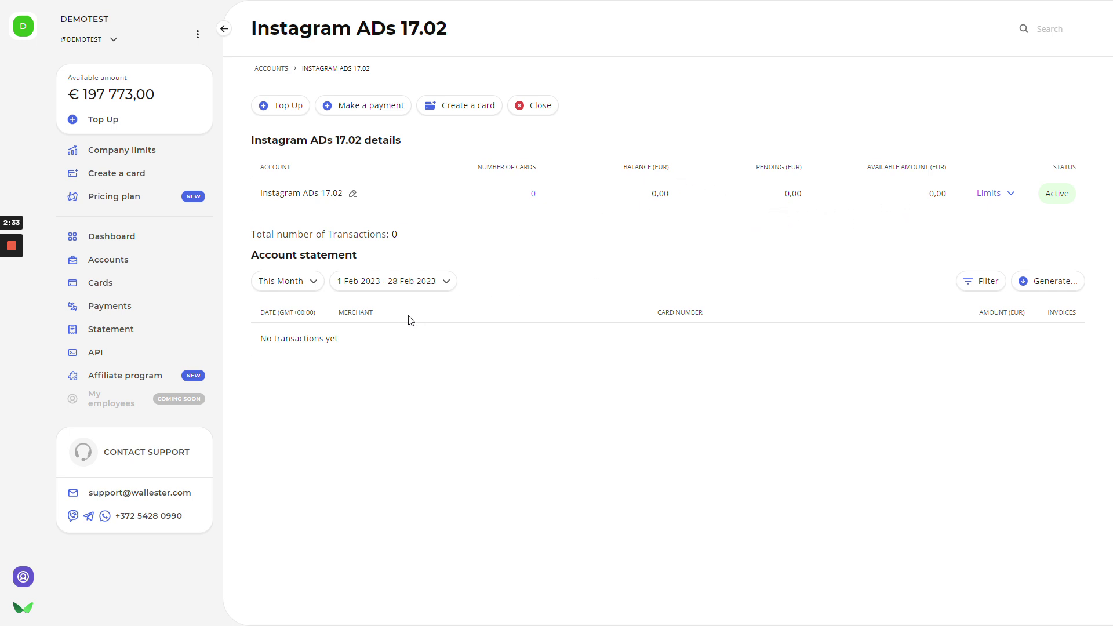
left_click(978, 282)
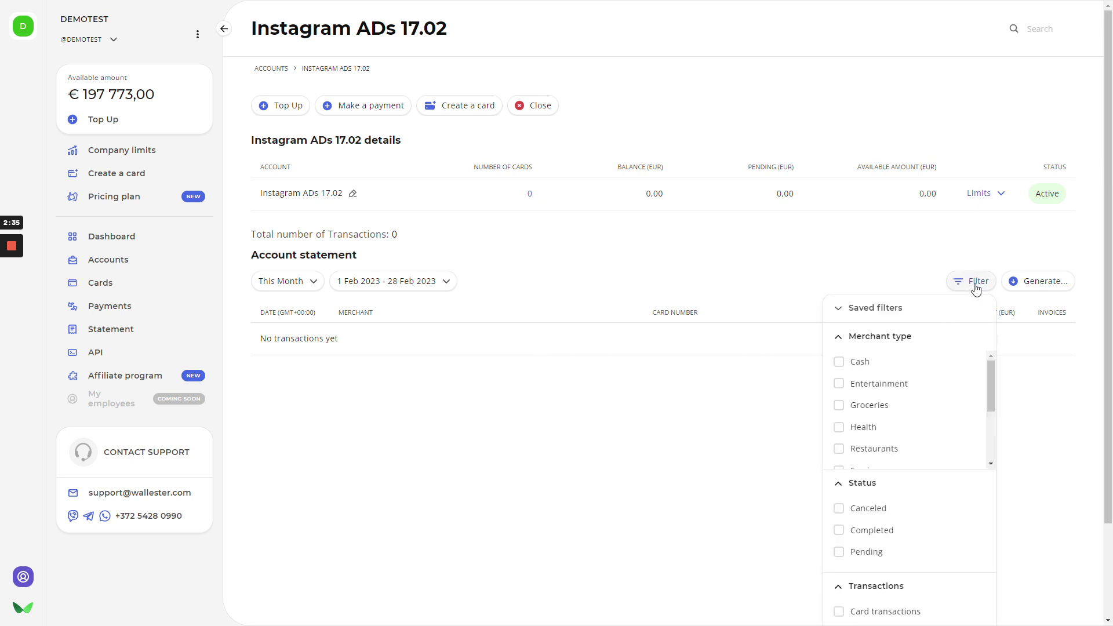
scroll(881, 320, "down", 2)
scroll(928, 355, "down", 2)
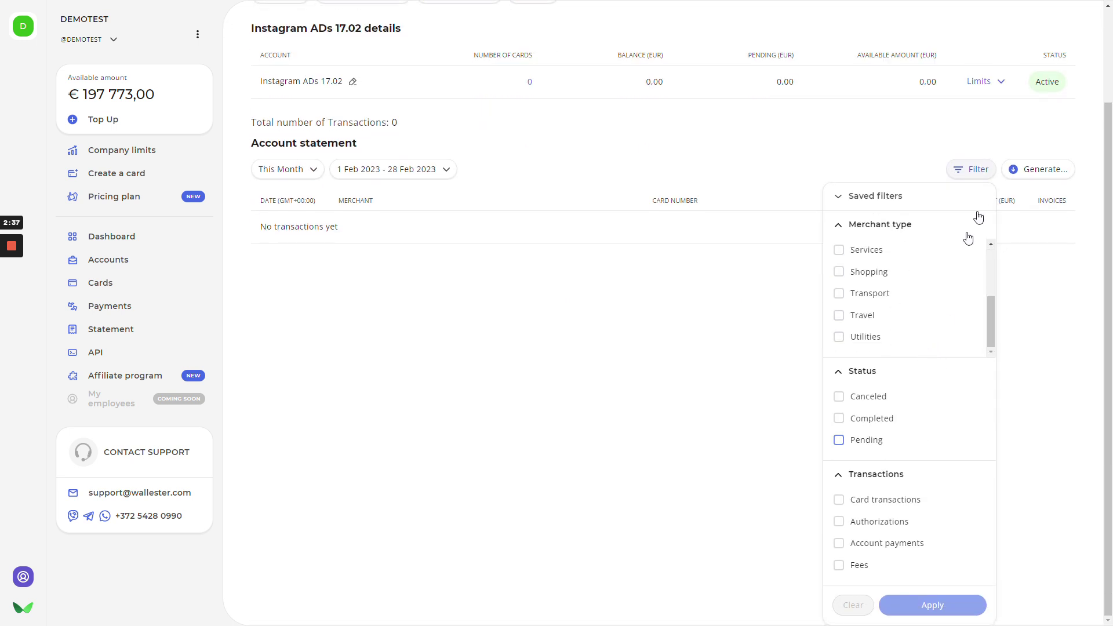
left_click(976, 169)
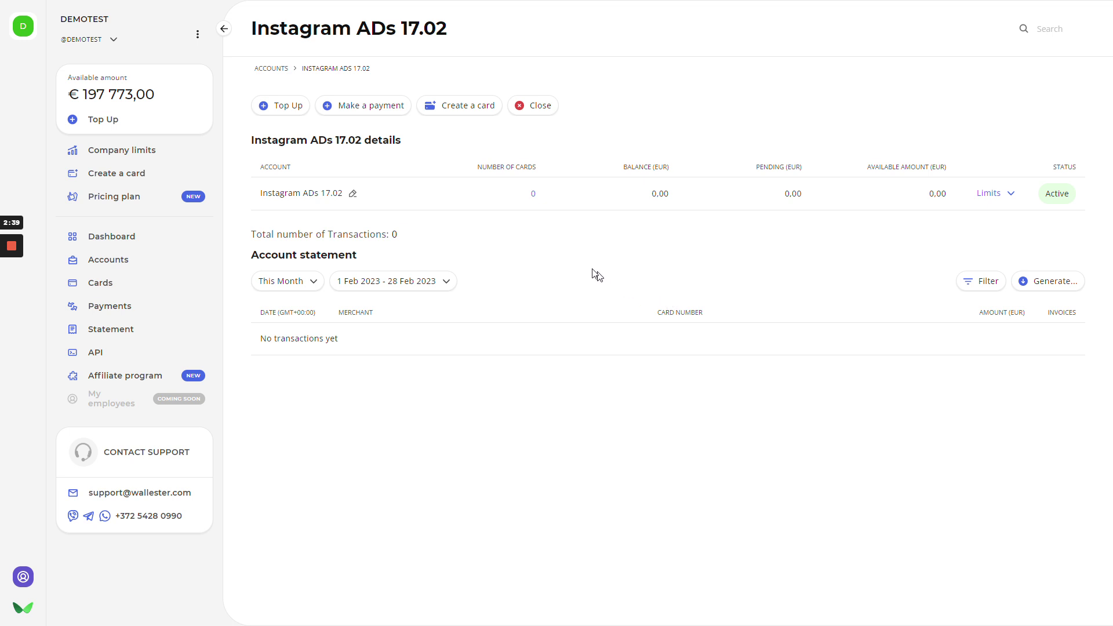
- Begin an expenses card order for Instagram ADs 17.02 with type Physical, dismissing the not-enough-funds warning
left_click(449, 108)
left_click(524, 244)
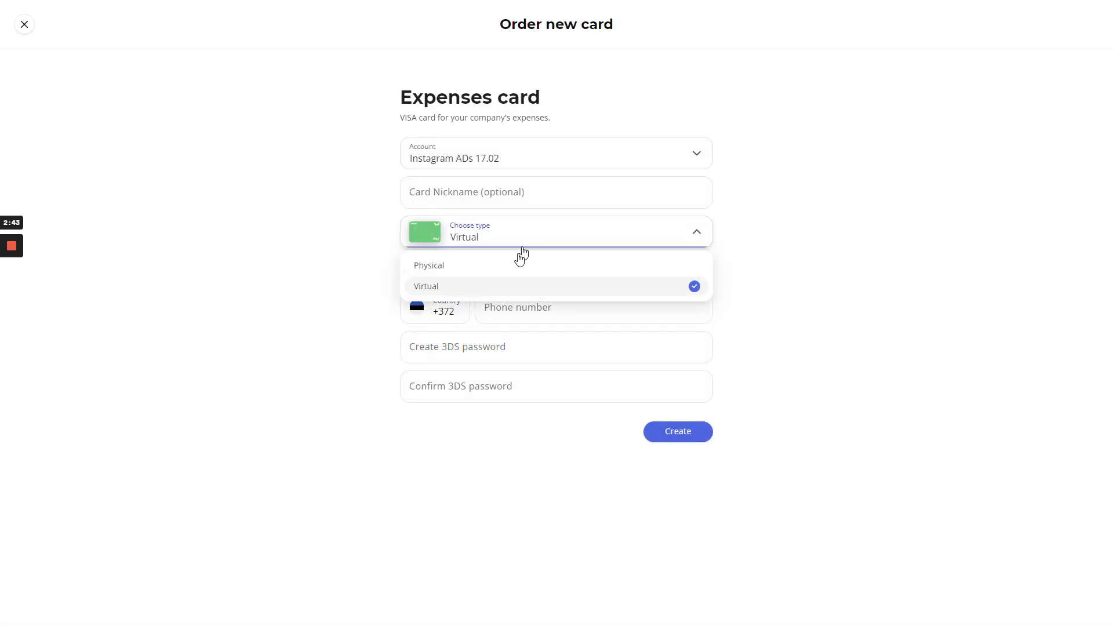
left_click(486, 268)
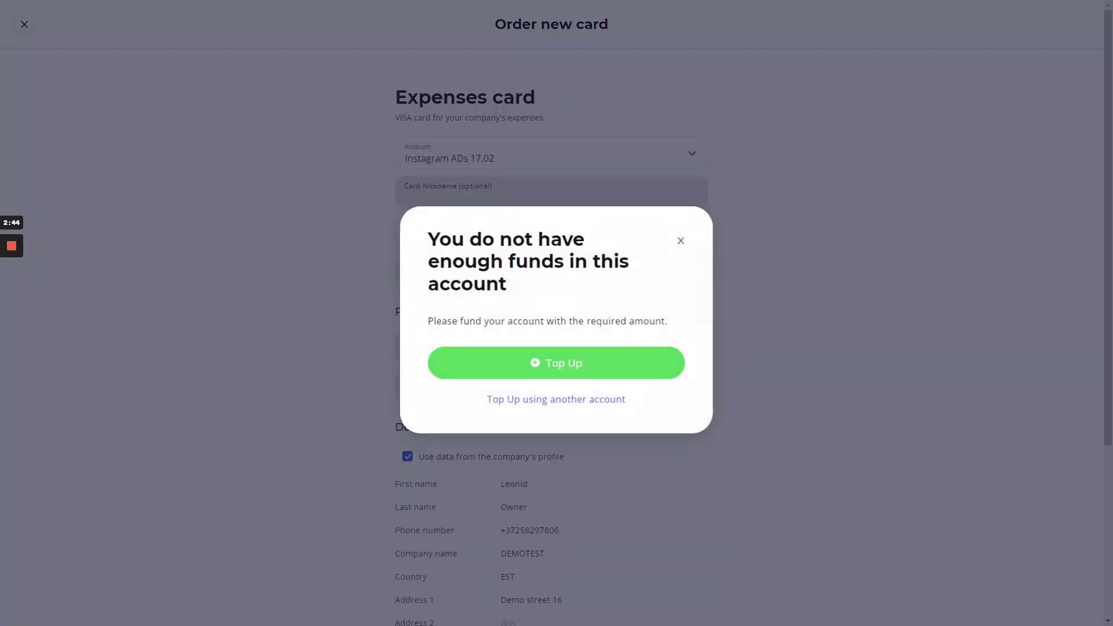
left_click(681, 241)
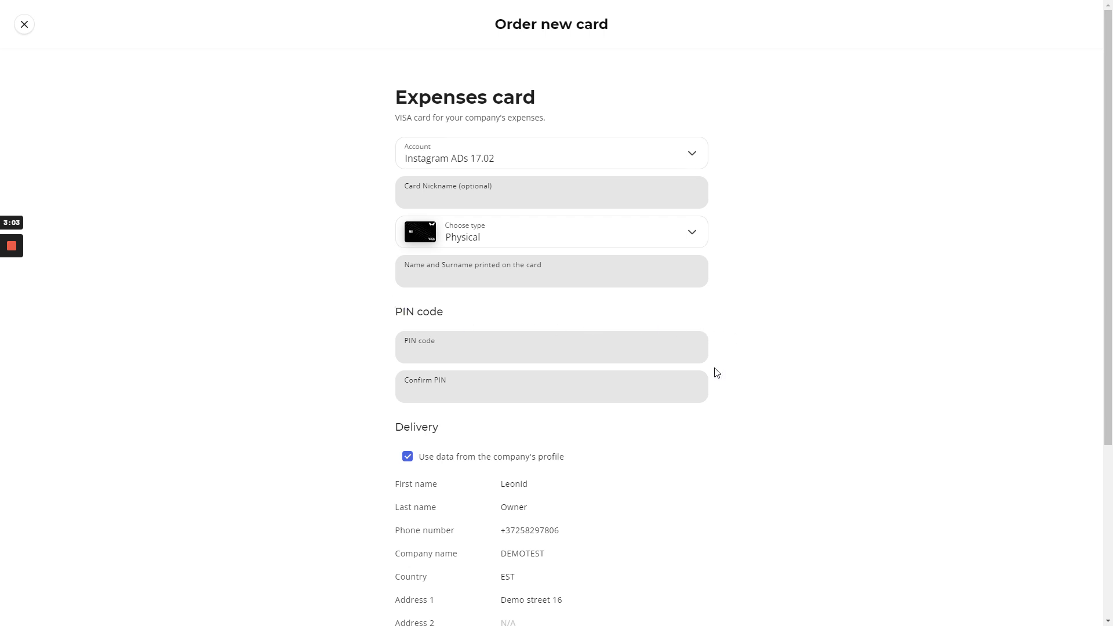
scroll(716, 372, "down", 2)
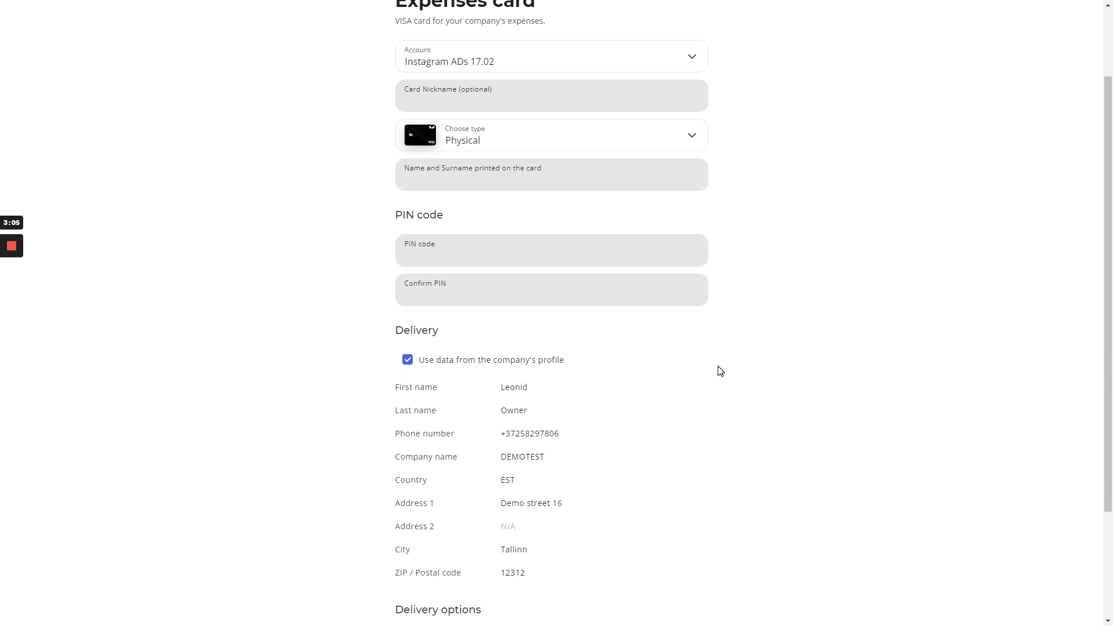
scroll(720, 371, "down", 3)
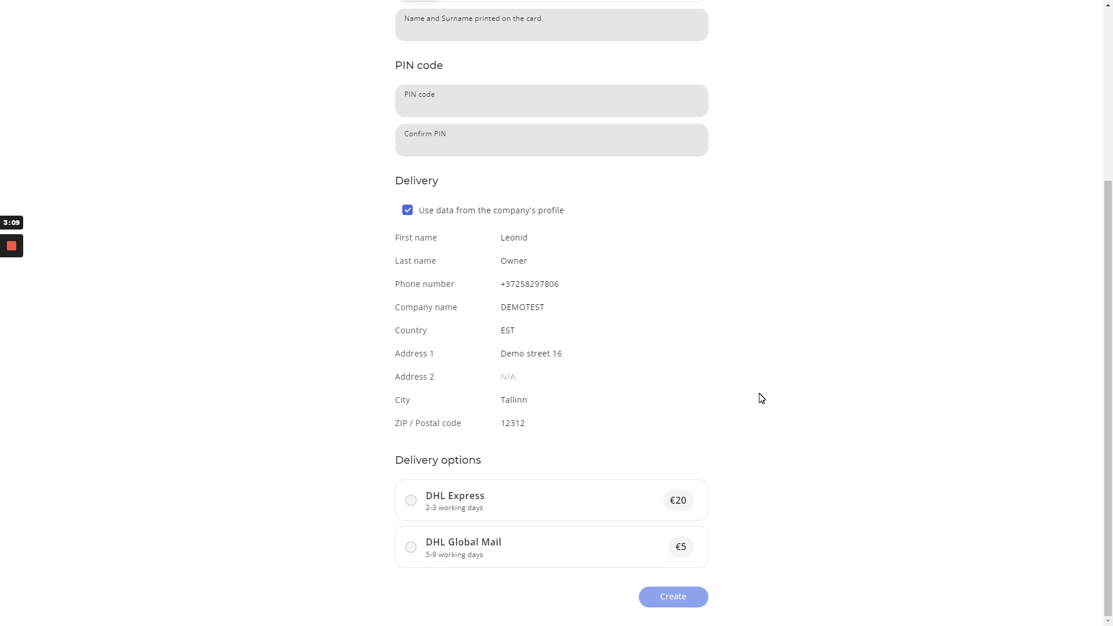
scroll(761, 398, "up", 5)
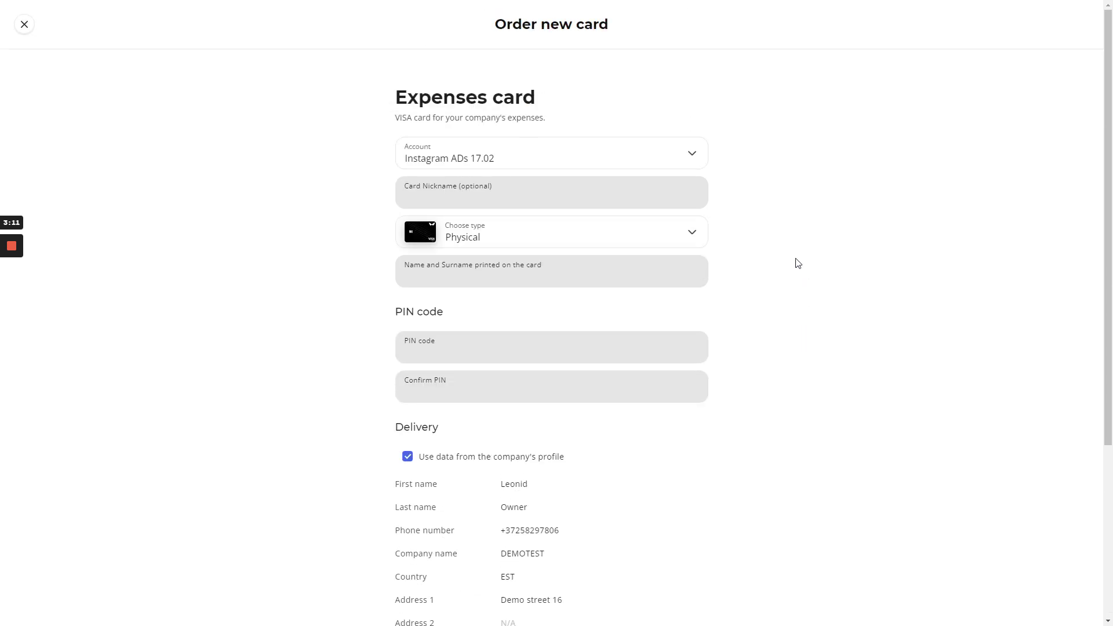
left_click(678, 233)
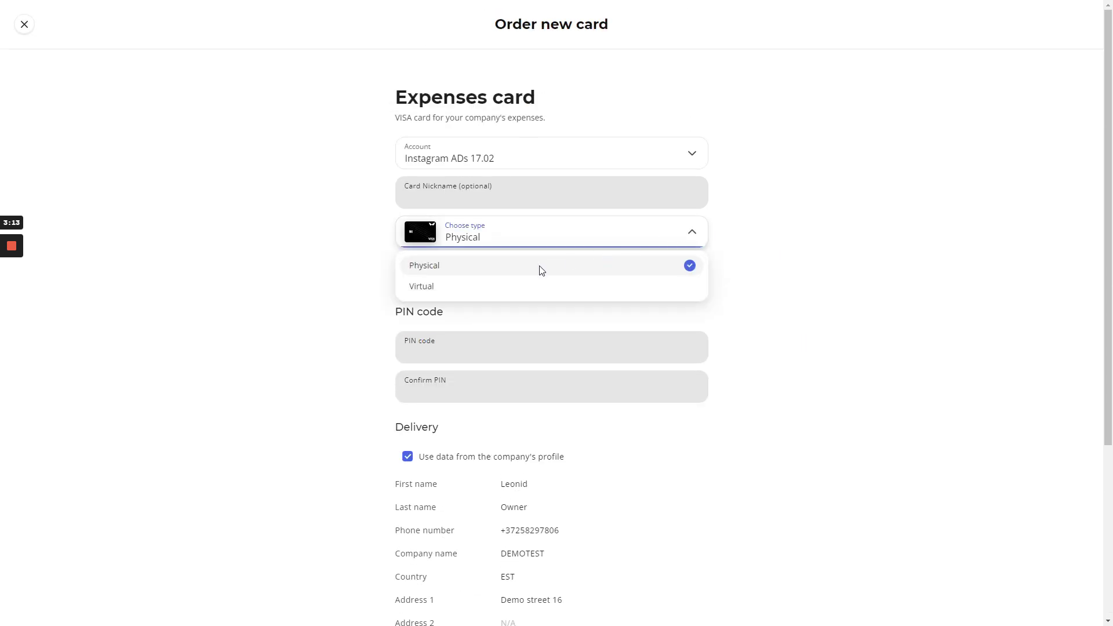
- Switch the card type to Virtual and enter the cardholder's phone number for 3DS
left_click(499, 285)
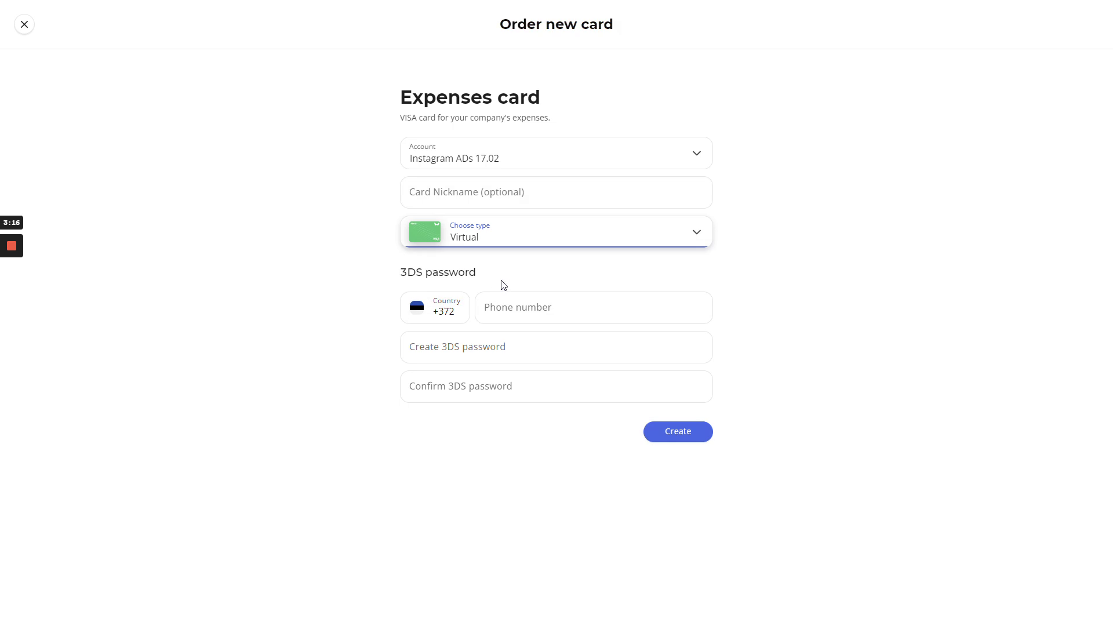
key("shift+Tab")
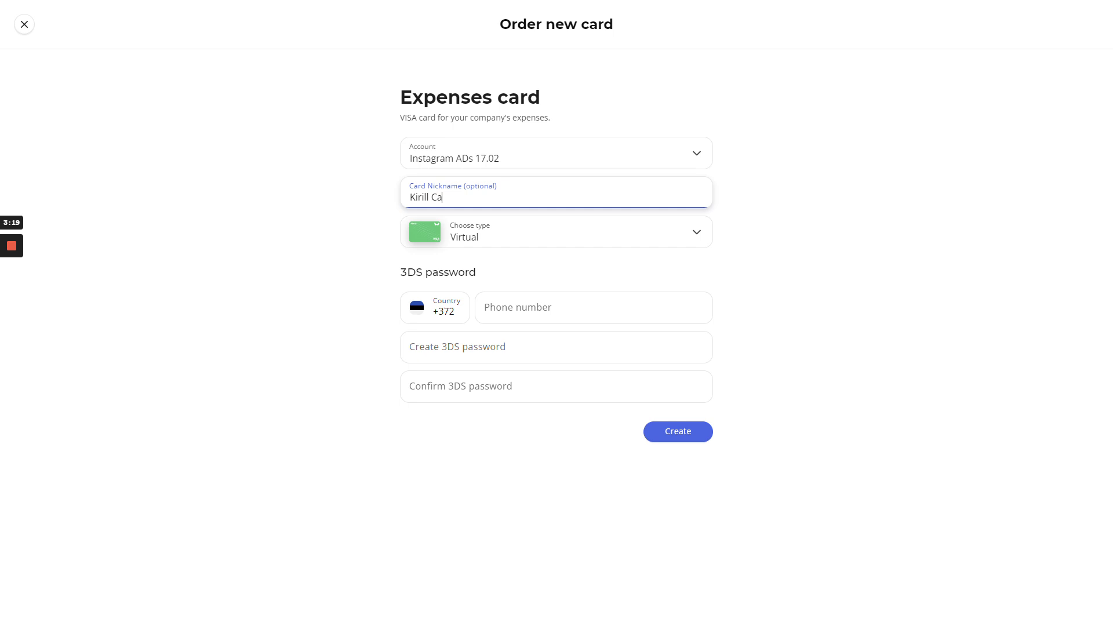
left_click(525, 307)
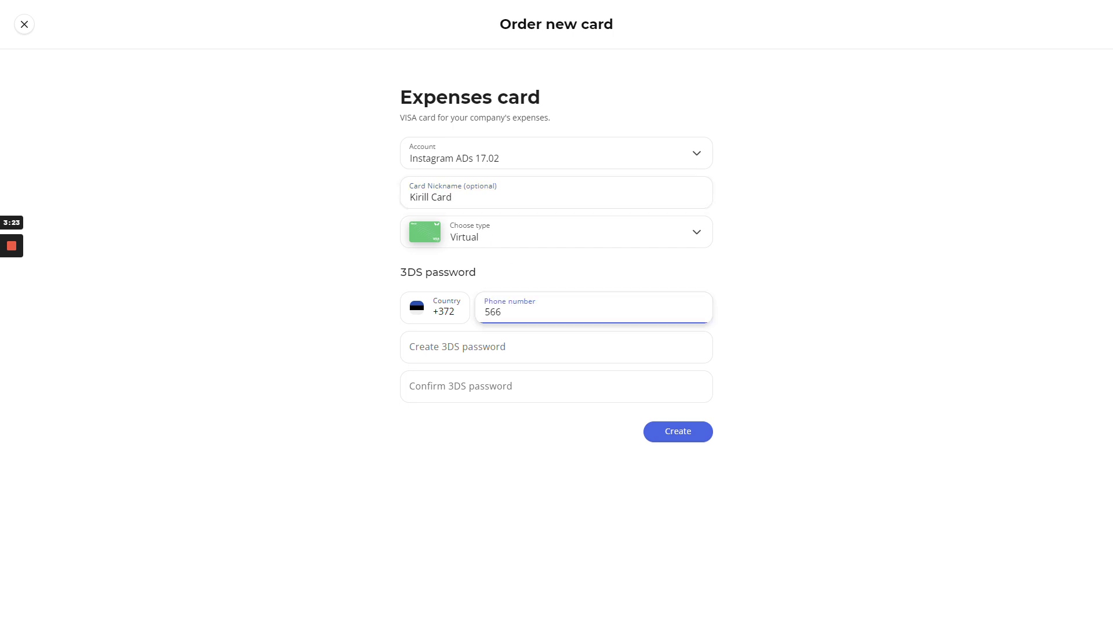
type("56466055")
- Enter a 3DS password and the matching confirmation password
left_click(470, 342)
type("123456789")
key("Tab")
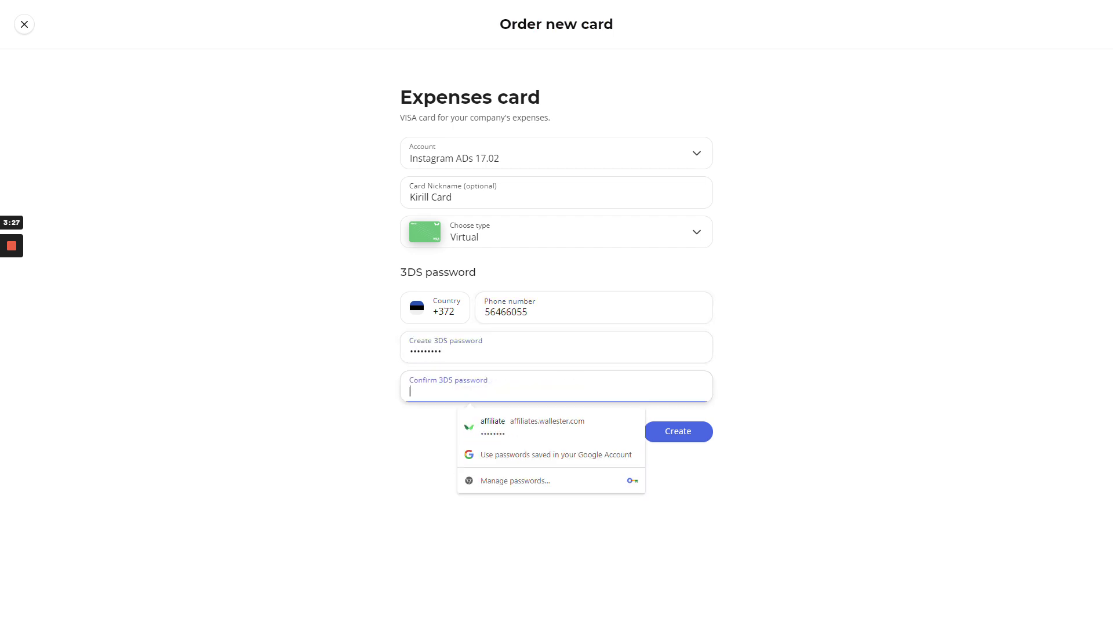
type("123456789")
left_click(378, 426)
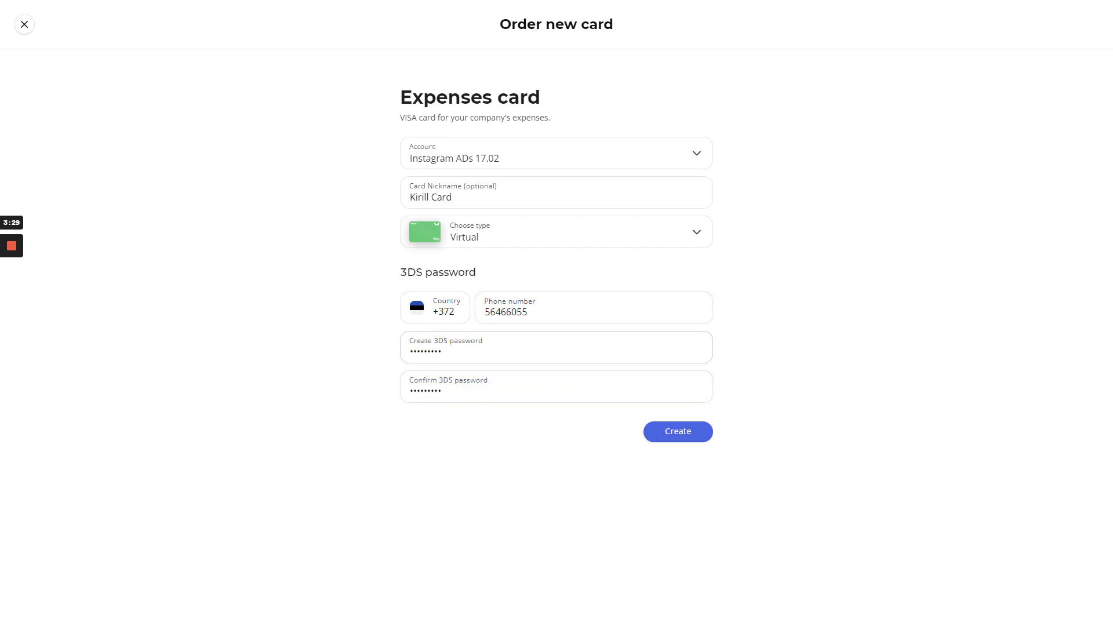
left_click(425, 391)
key("ctrl+a")
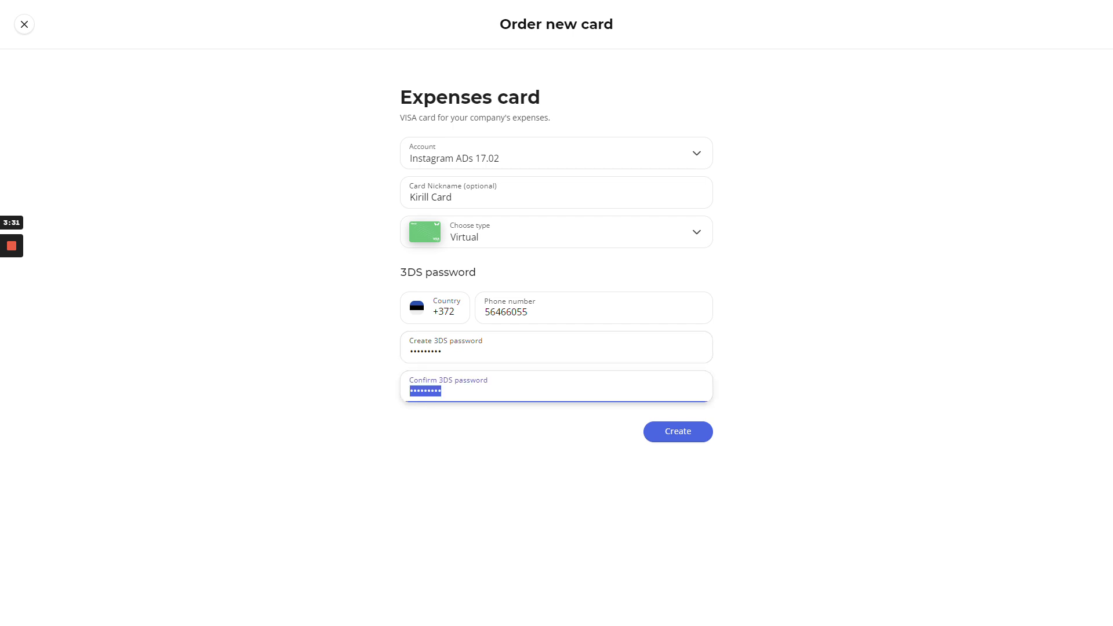
left_click(467, 436)
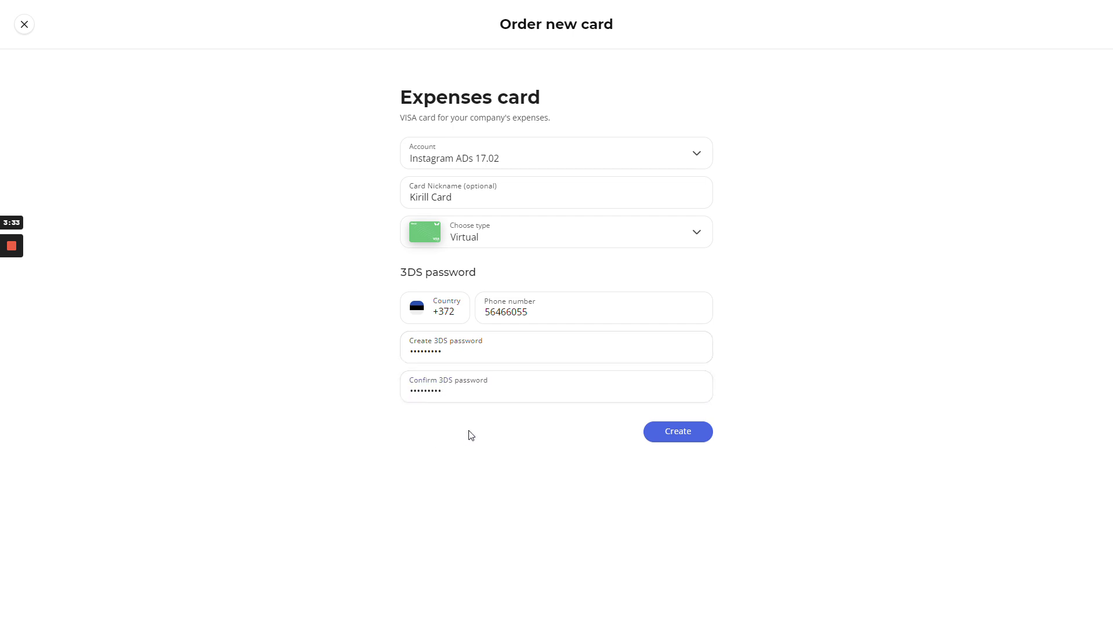
- Create the virtual card ending 8777, then freeze and unfreeze it back to Active
left_click(670, 434)
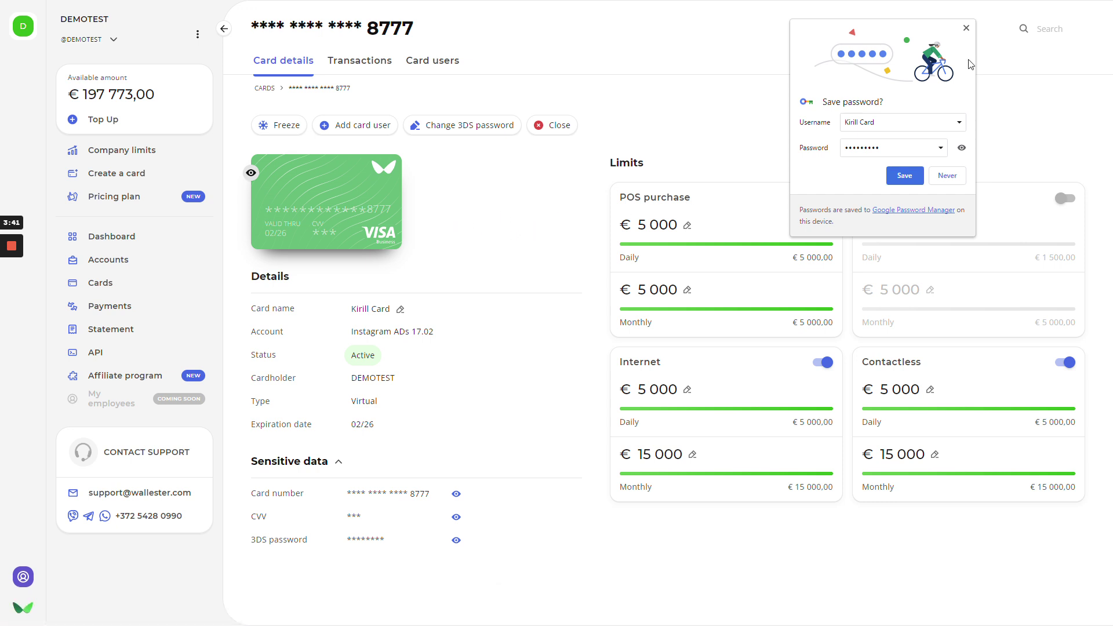
left_click(966, 28)
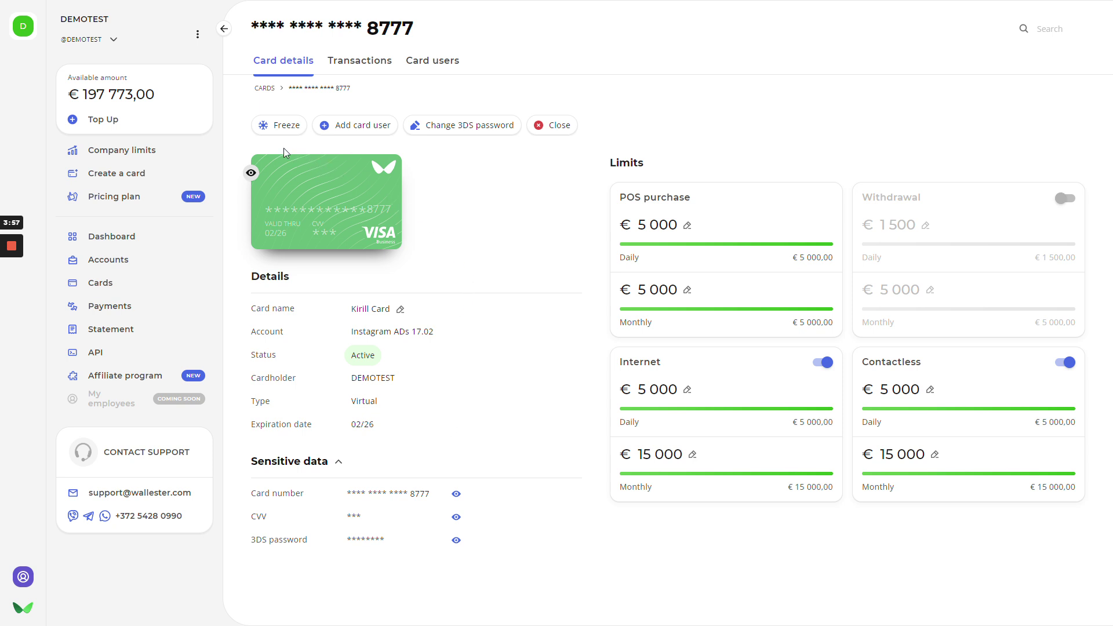
left_click(262, 125)
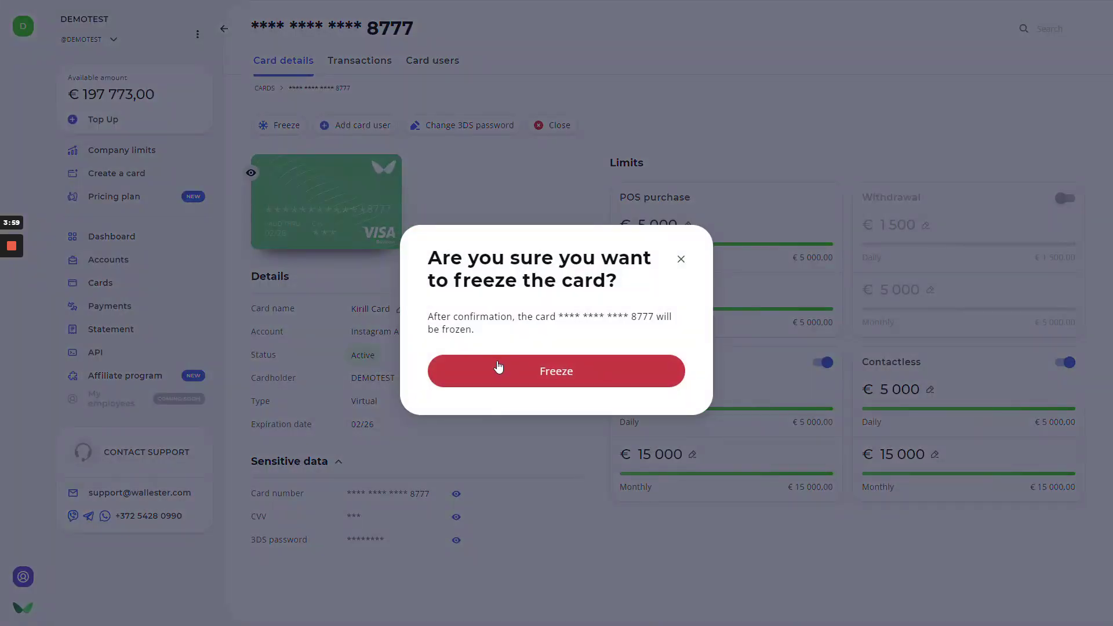
left_click(498, 368)
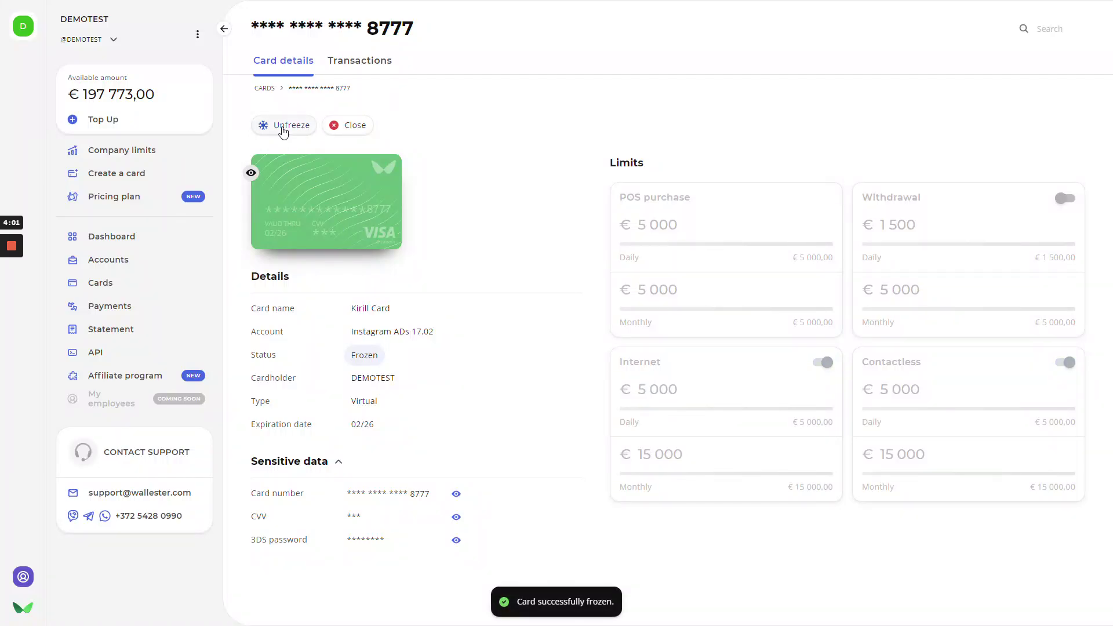
left_click(280, 128)
left_click(520, 361)
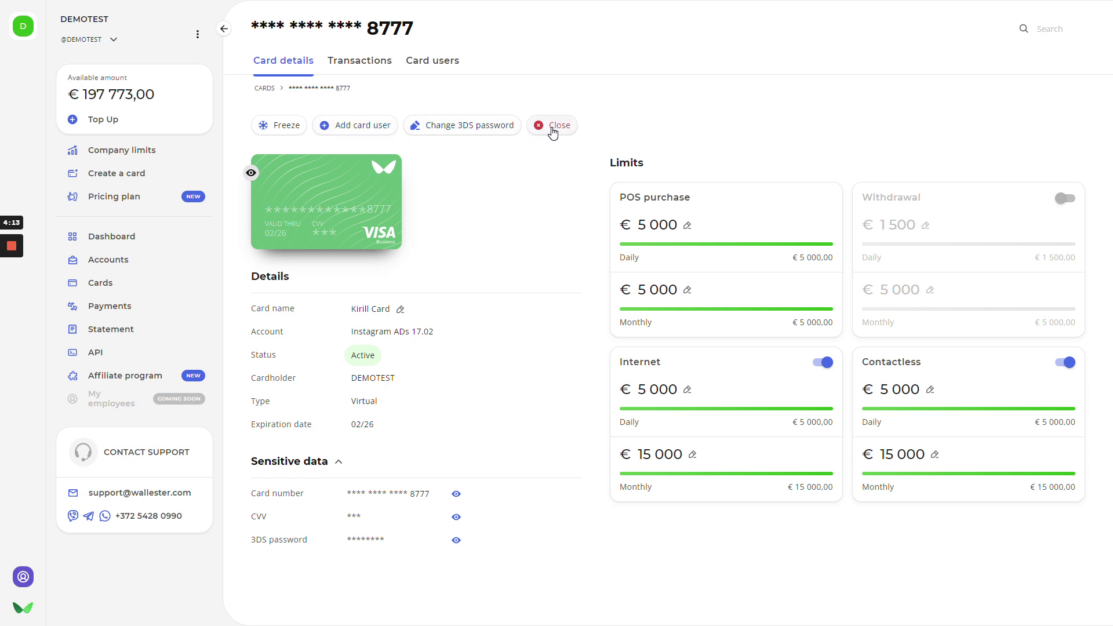
- Show card 8777's This Month transactions, which list 0 for 1–28 Feb 2023
left_click(368, 62)
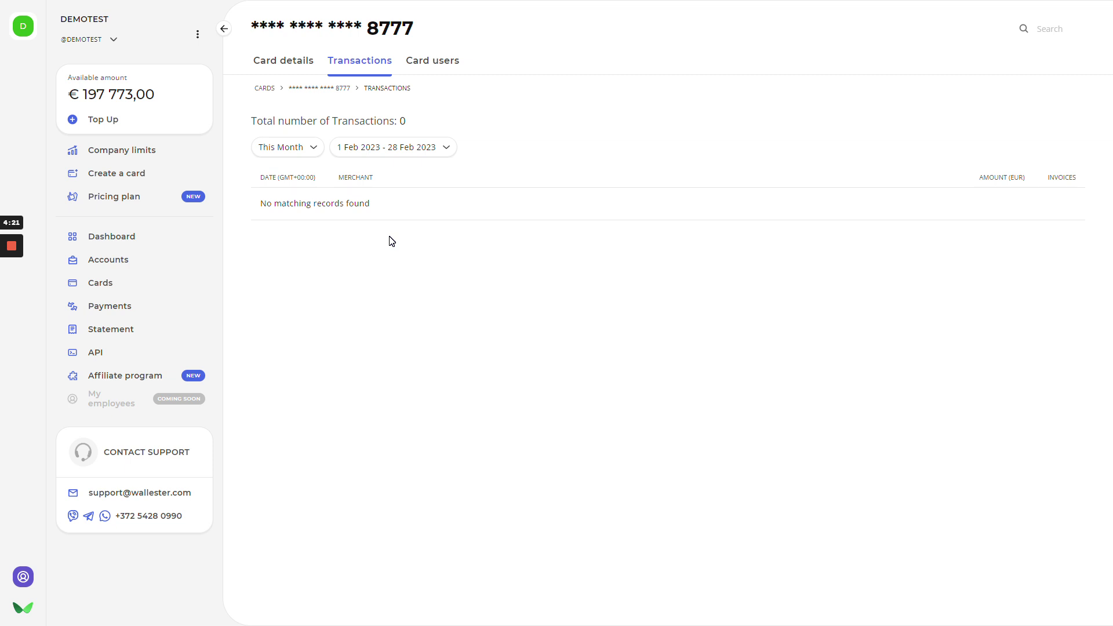
left_click(303, 151)
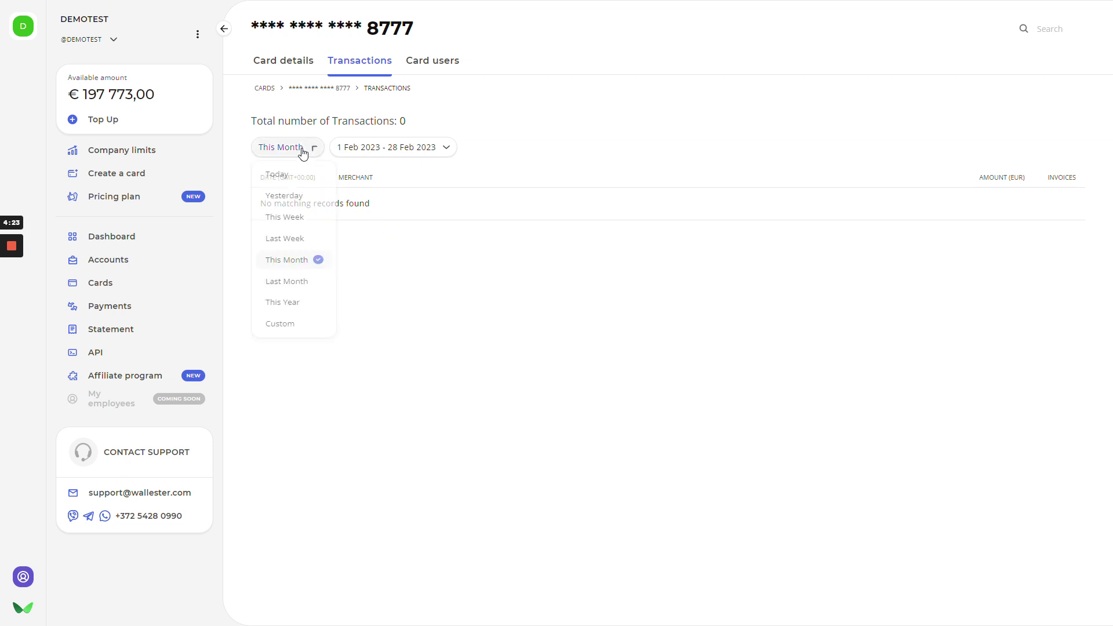
- On card 8777's Card users tab, add a user by their mobile number
left_click(302, 151)
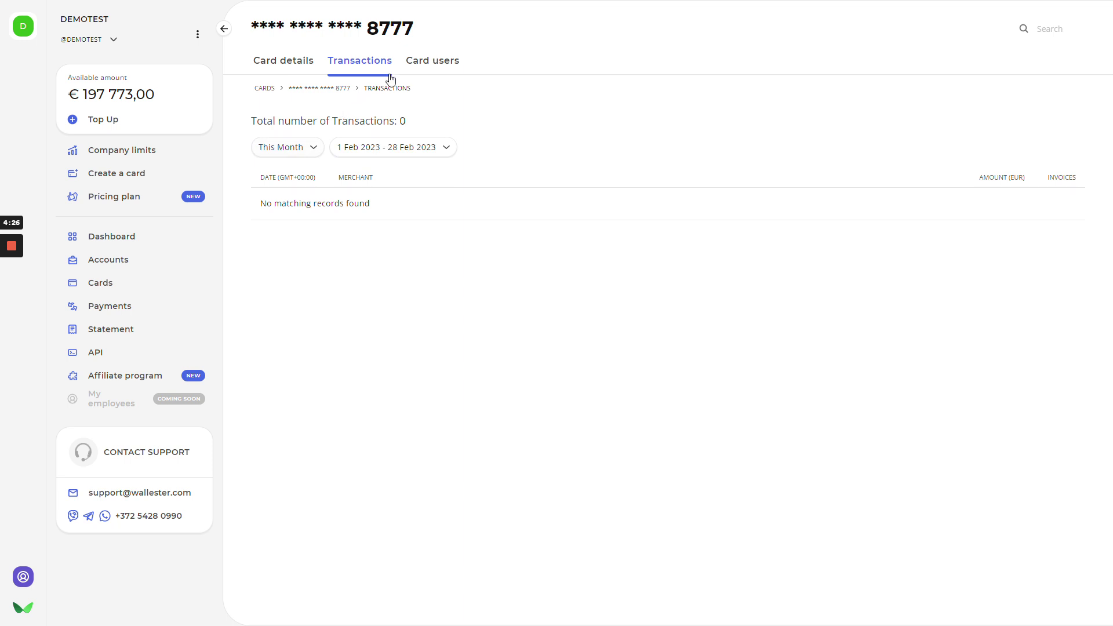
left_click(422, 65)
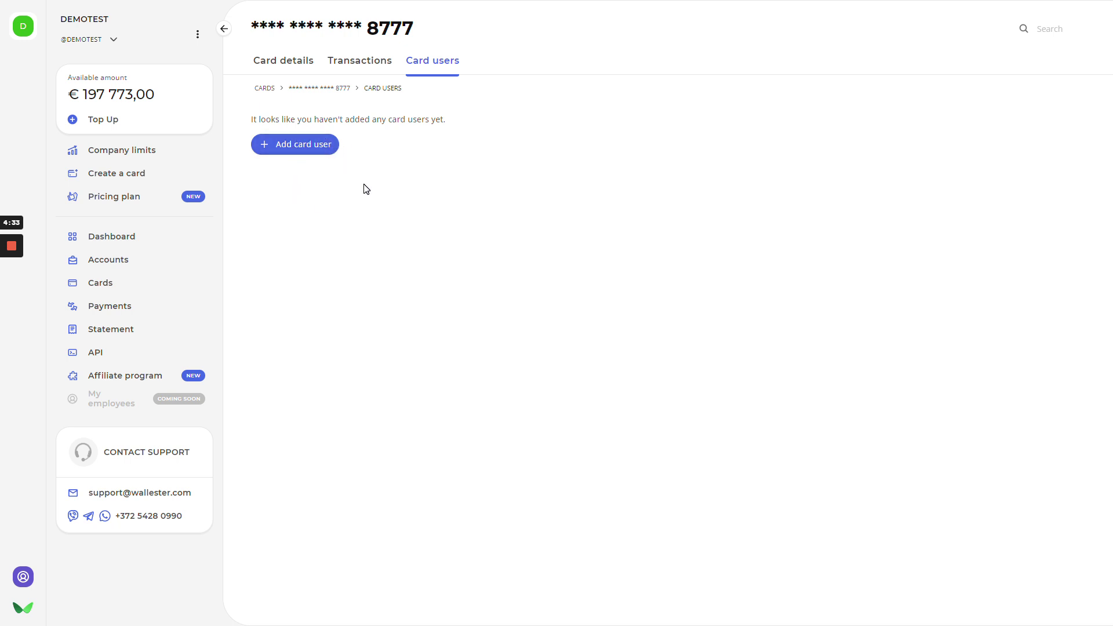
left_click(297, 146)
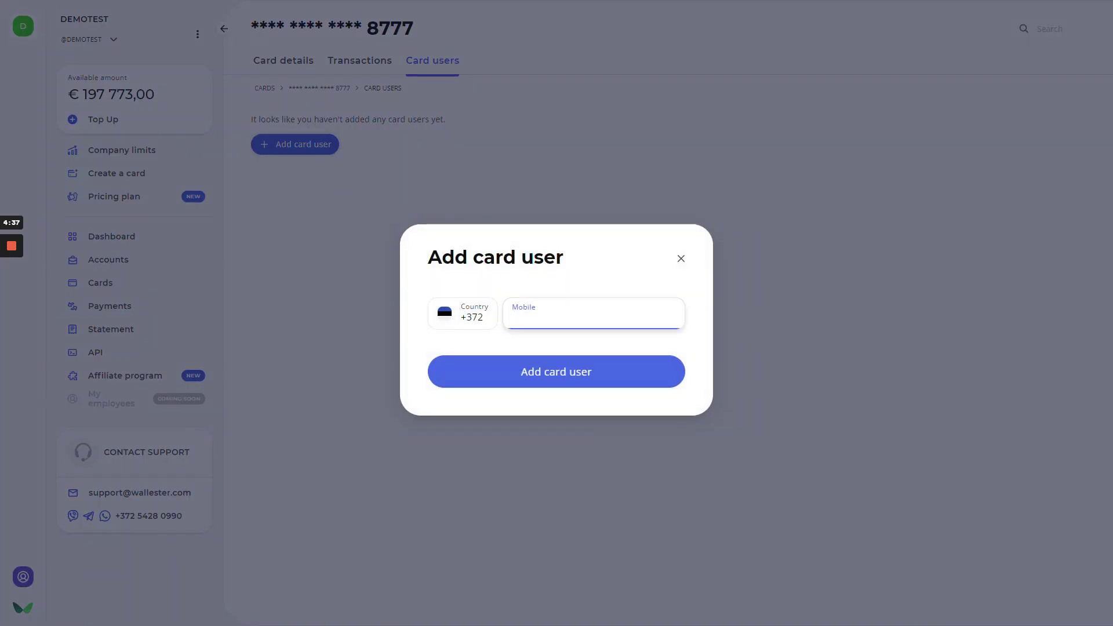
type("56466055")
left_click(511, 372)
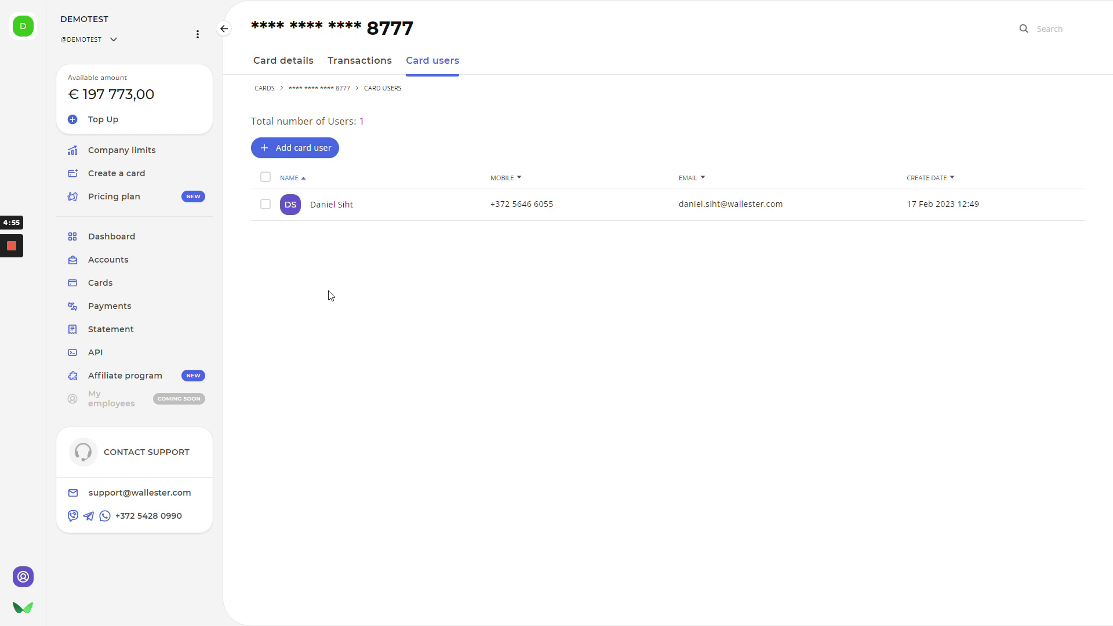
- Go to the Cards list showing 100 cards across 10 pages
left_click(114, 294)
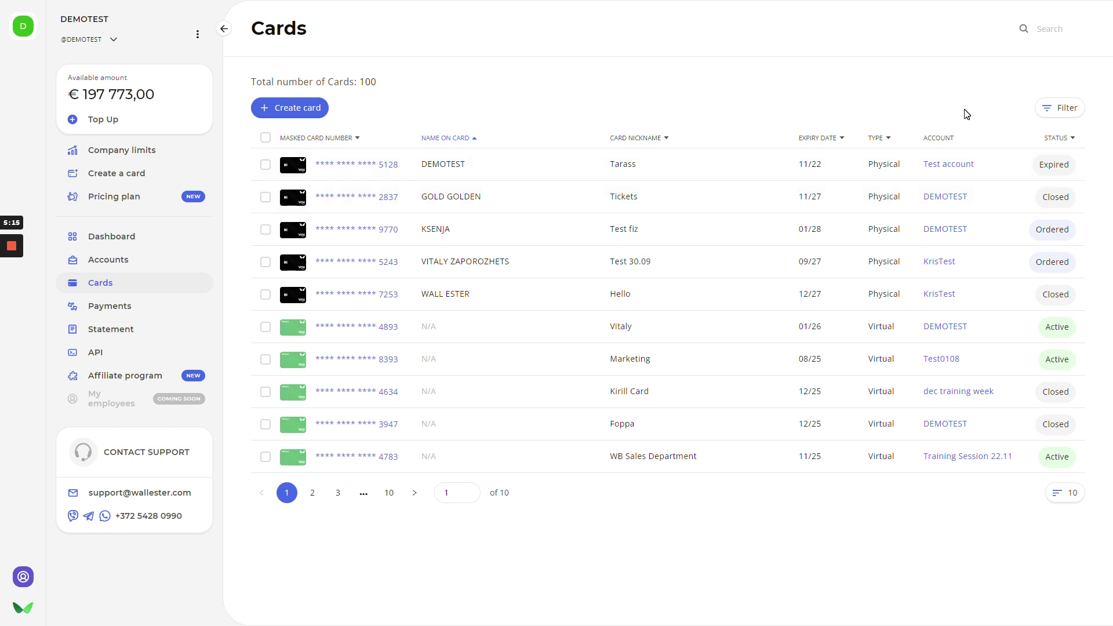
- In Payments, send 500 € from DEMOTEST to 06.01 Loom account with details 'Subscription'
left_click(115, 308)
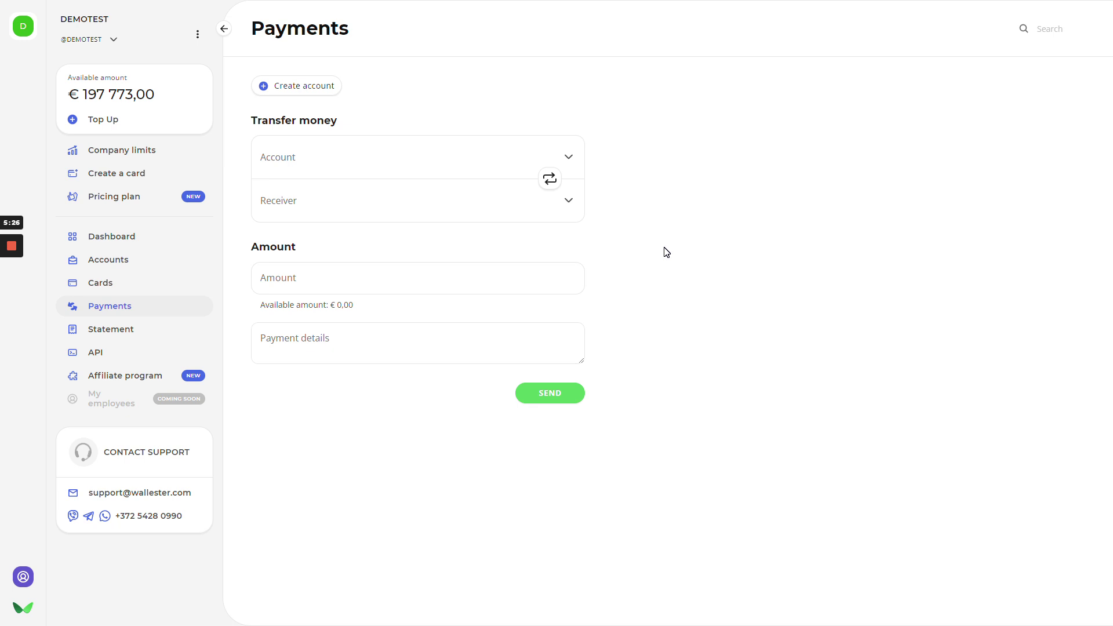
left_click(422, 152)
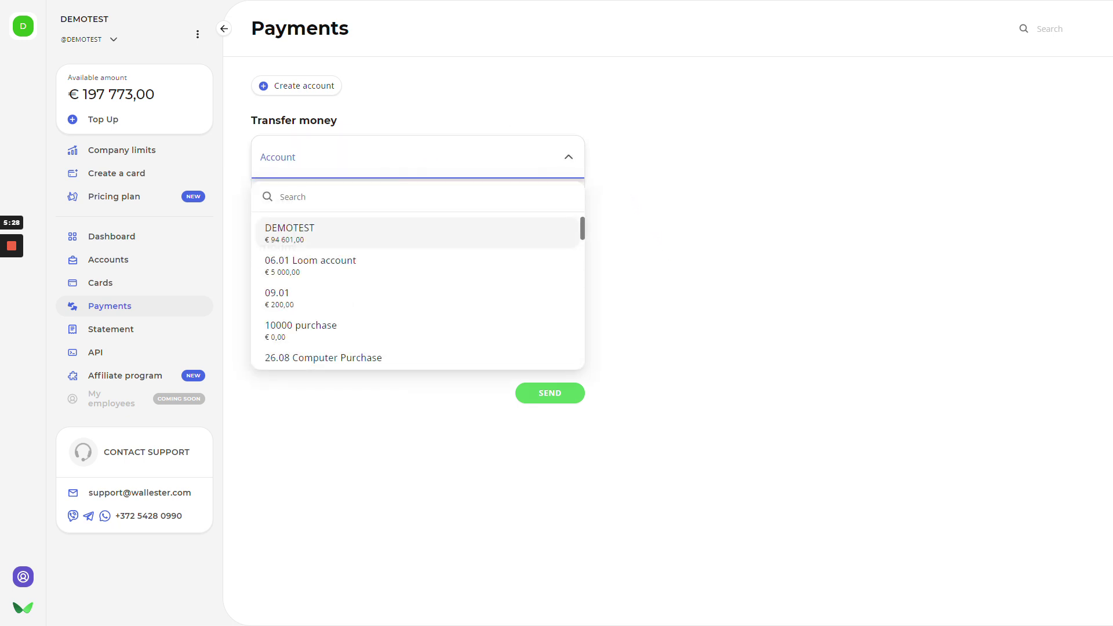
left_click(330, 231)
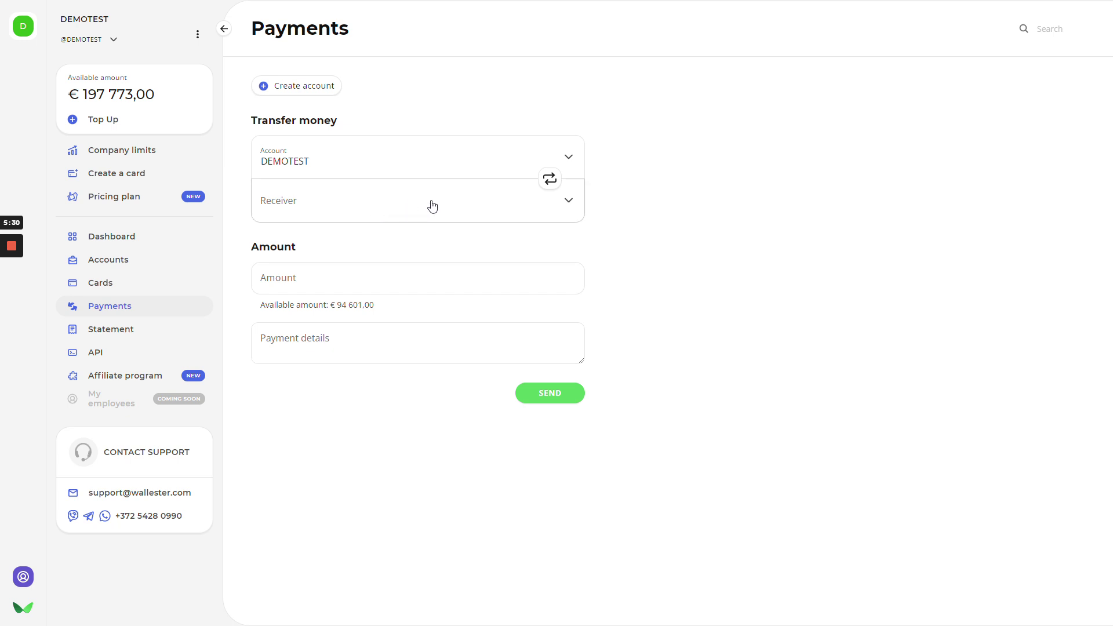
left_click(473, 207)
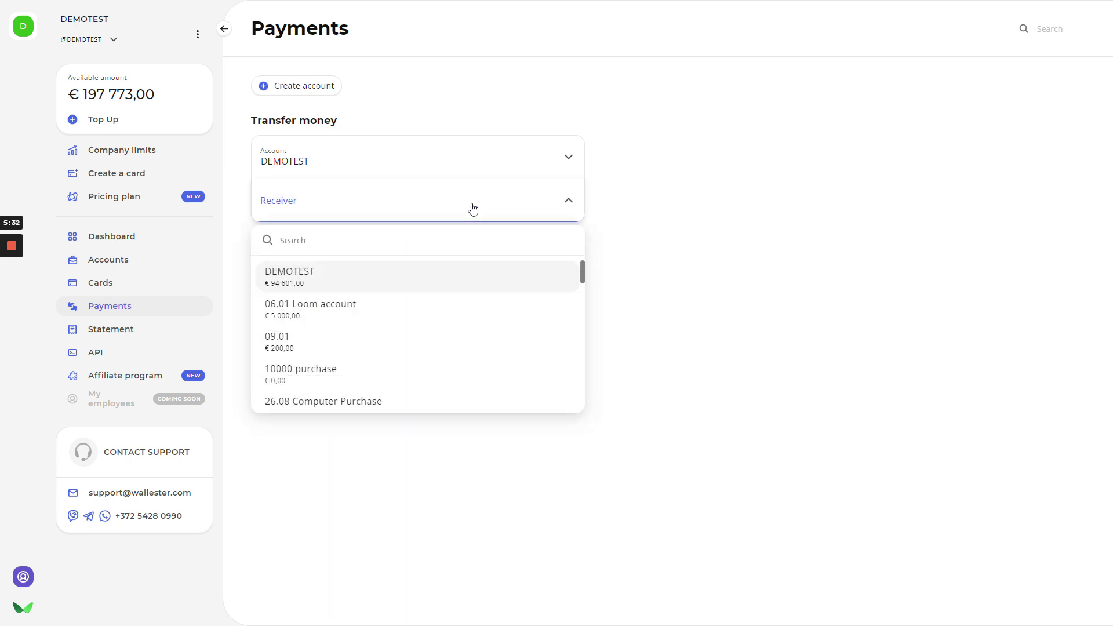
left_click(367, 306)
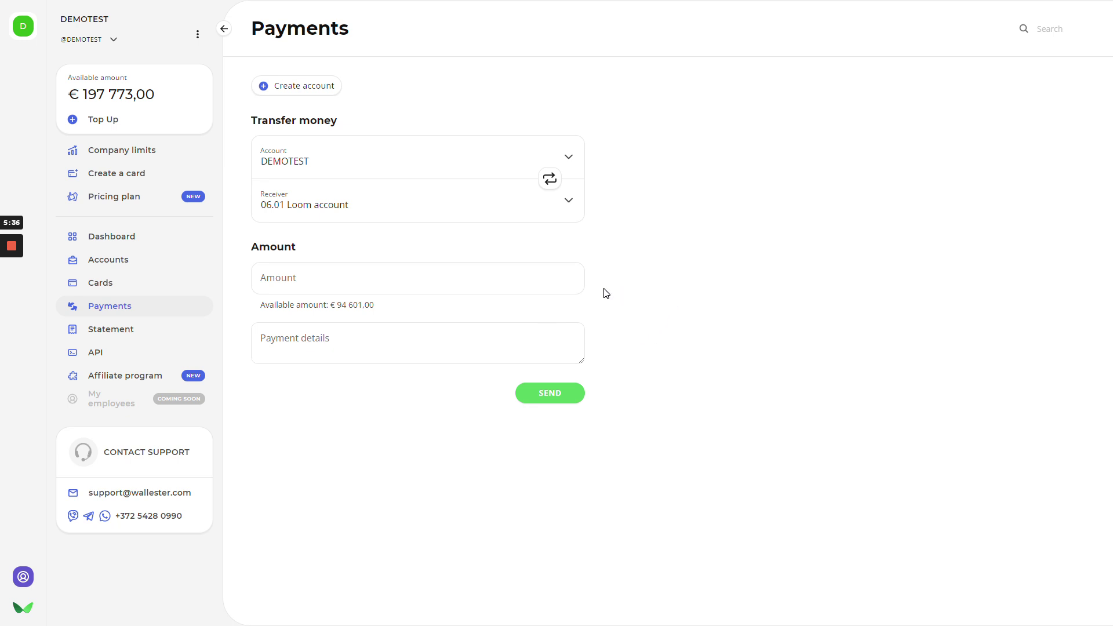
left_click(510, 281)
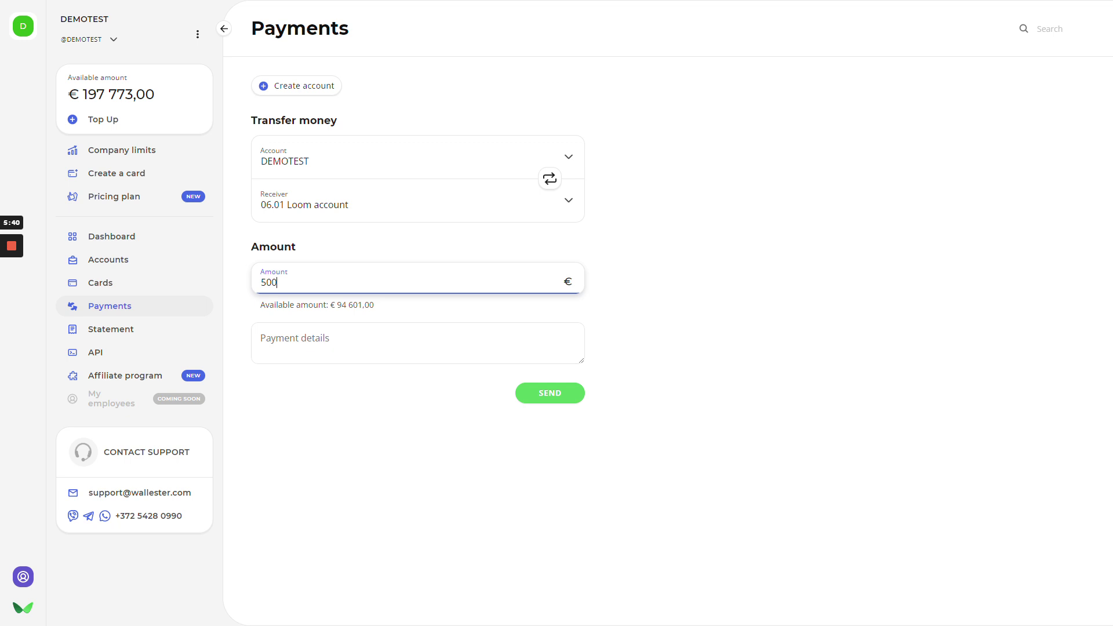
left_click(564, 347)
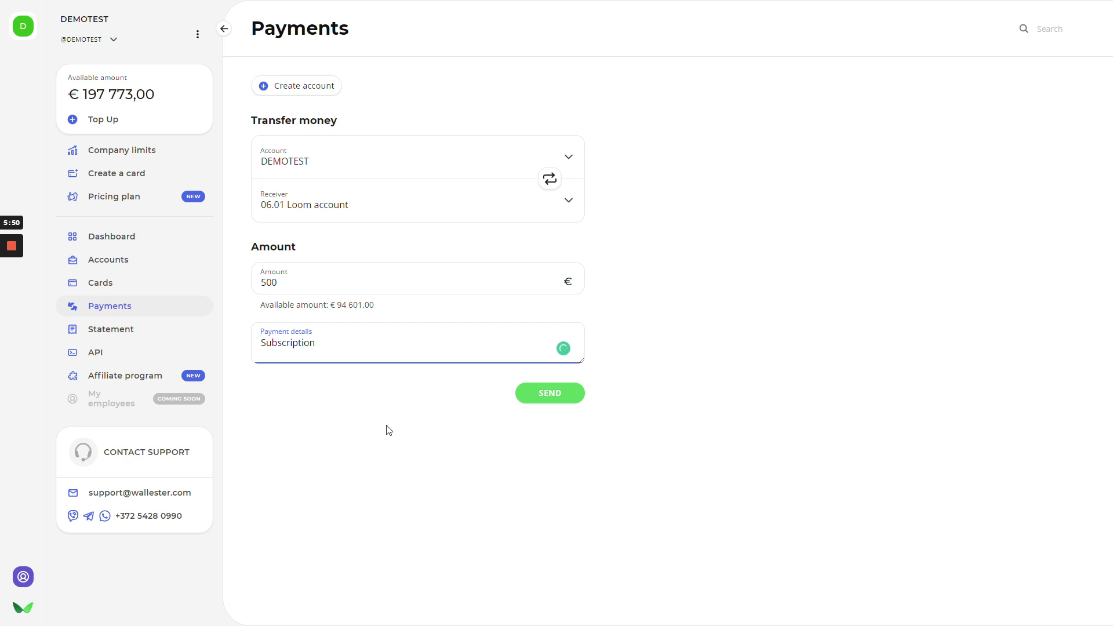
left_click(557, 395)
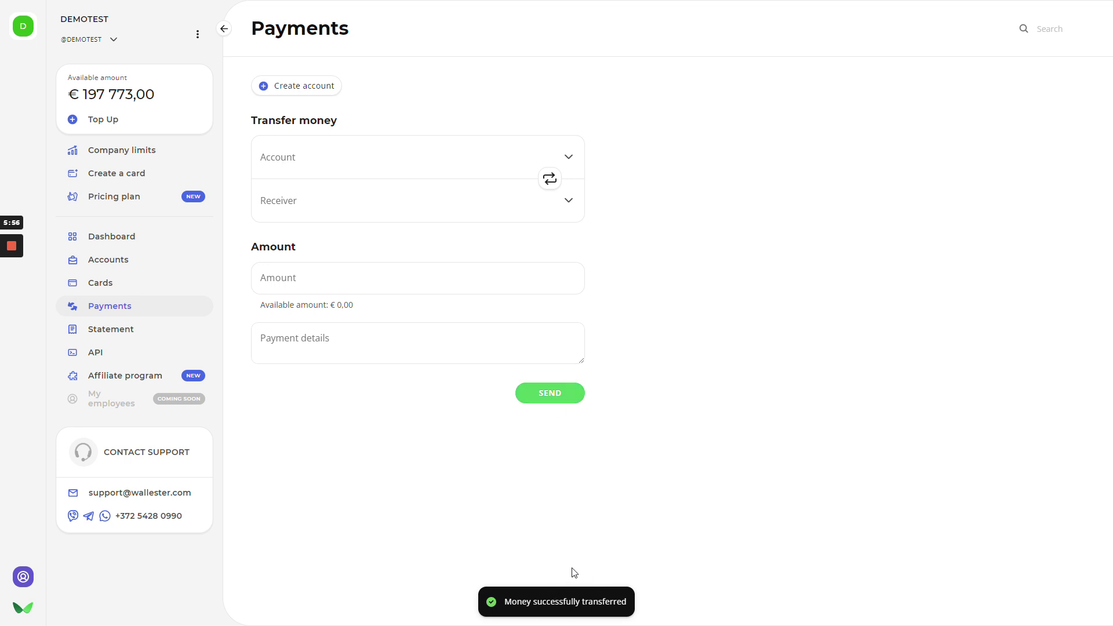
- Open the account statement and look over its account, period and date-range filters
left_click(135, 336)
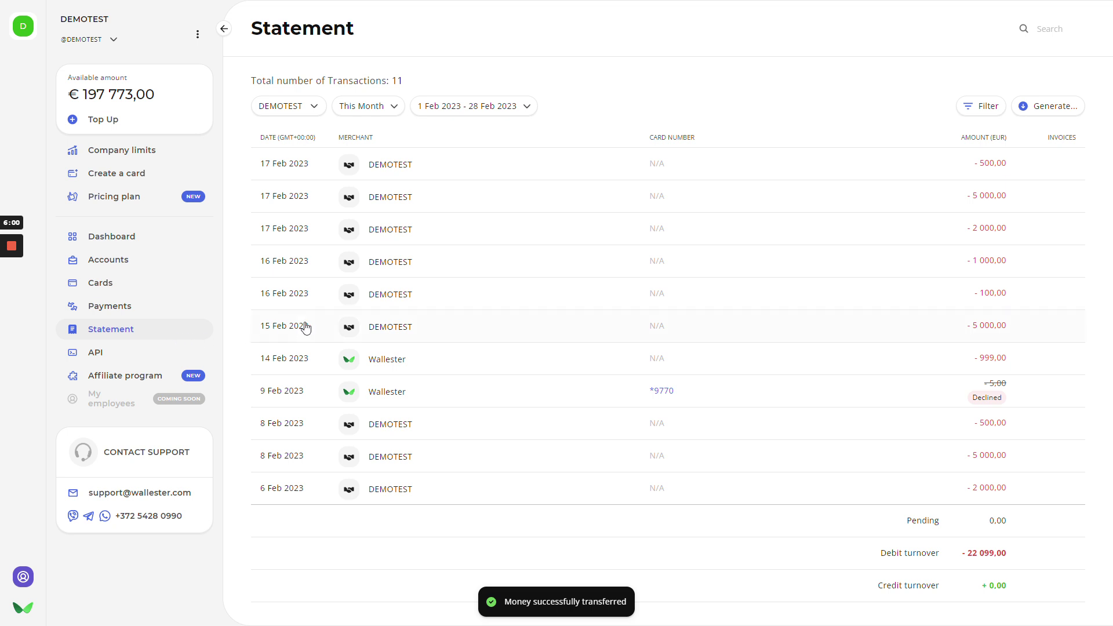
left_click(304, 106)
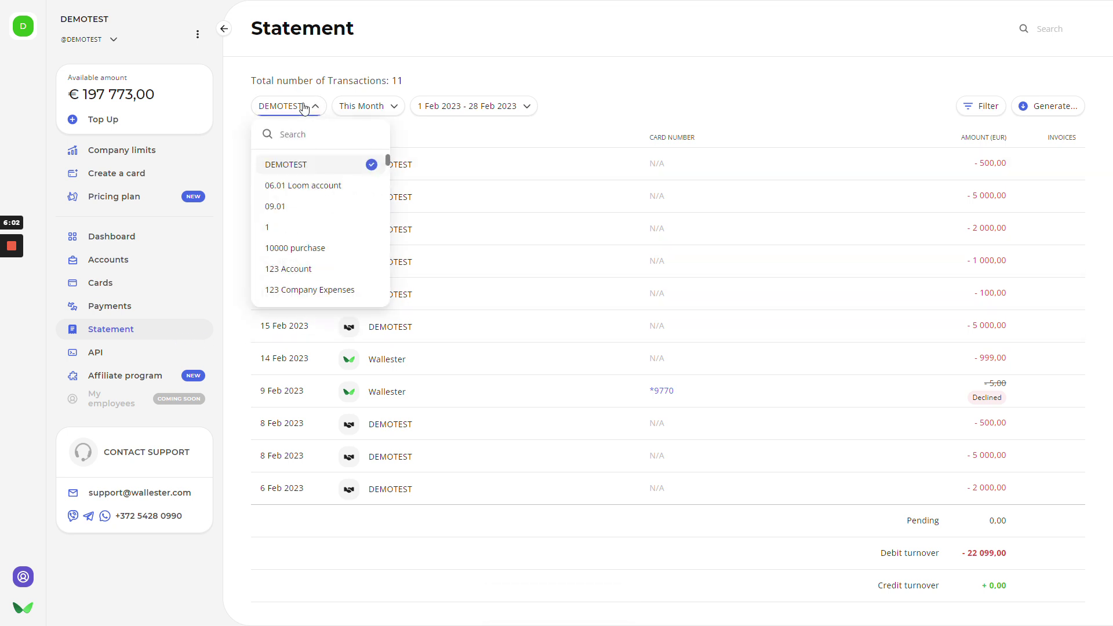
left_click(374, 107)
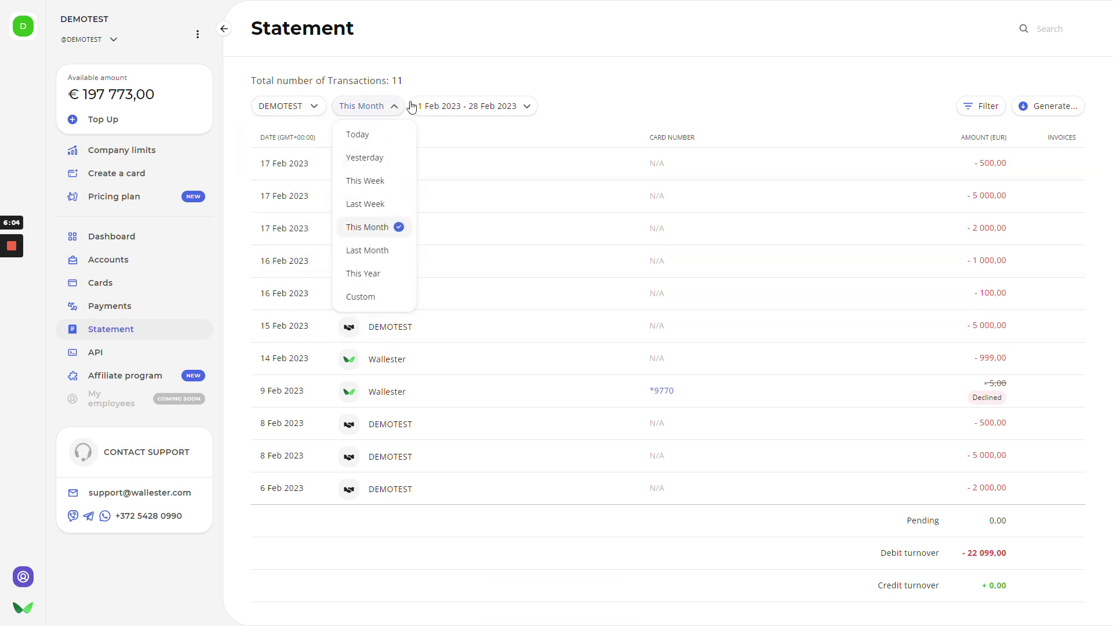
left_click(476, 106)
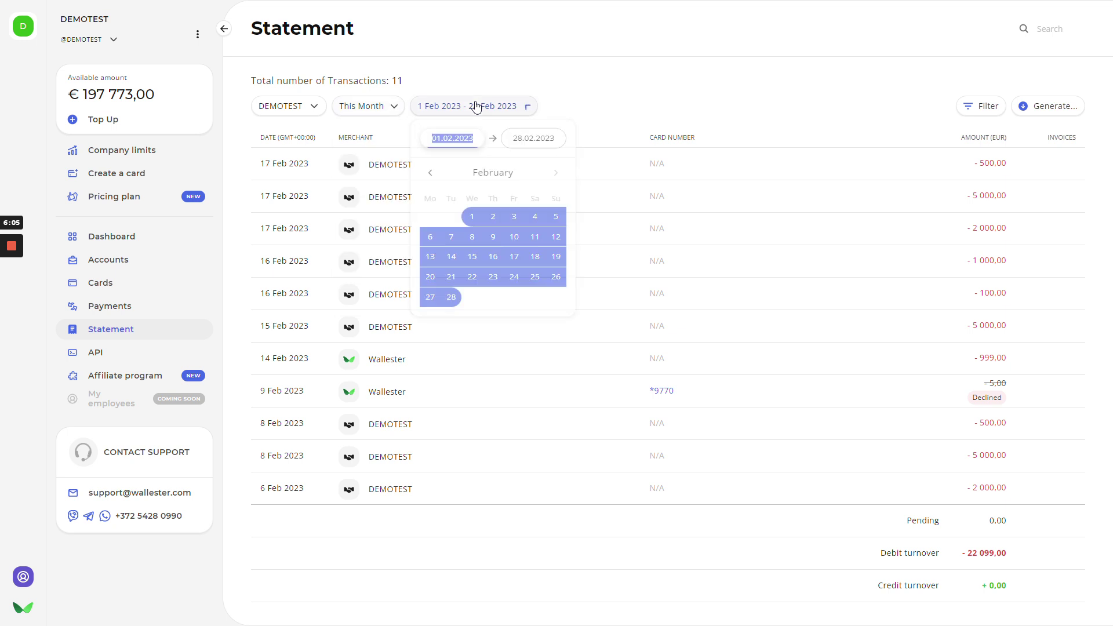
left_click(606, 92)
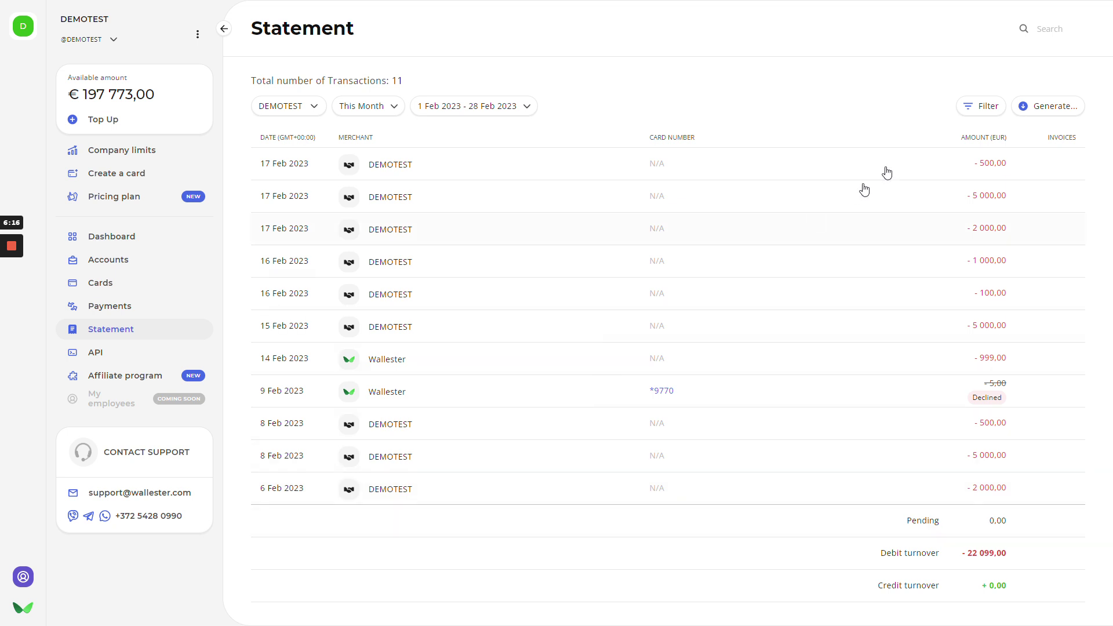
- Switch the statement period from Last Week to Last Month and check its export formats
left_click(436, 111)
left_click(371, 114)
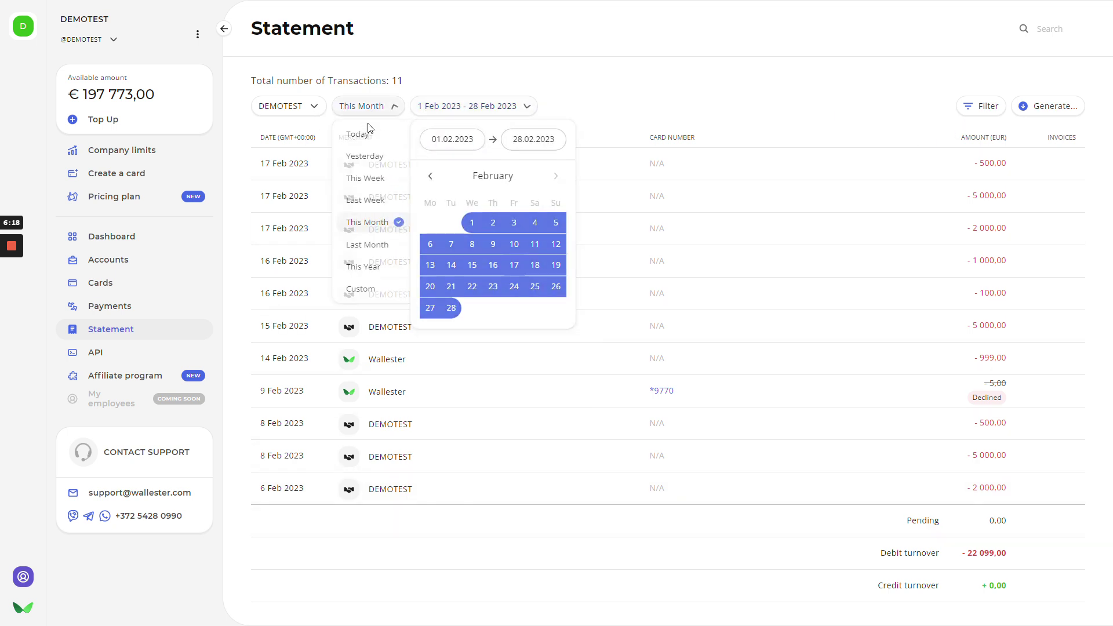
left_click(370, 202)
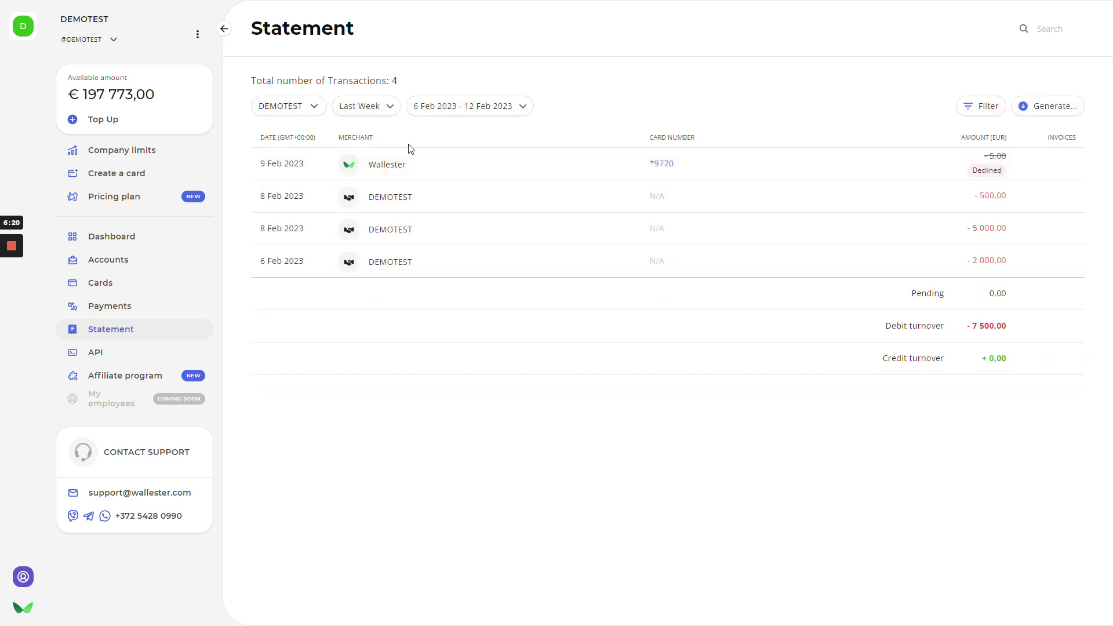
left_click(367, 108)
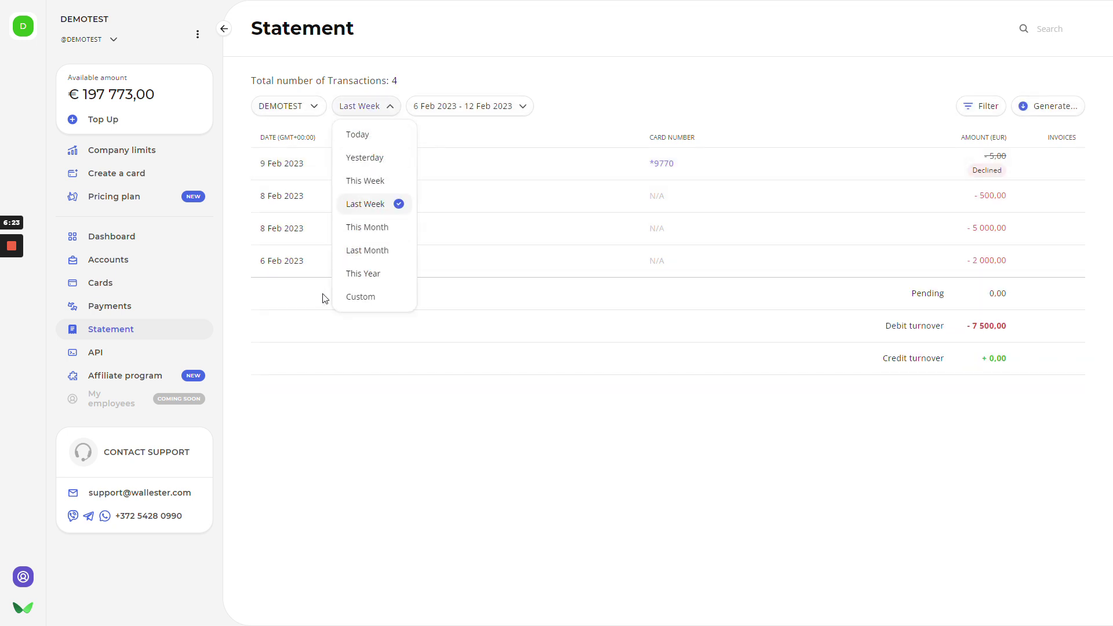
left_click(364, 249)
scroll(573, 372, "down", 10)
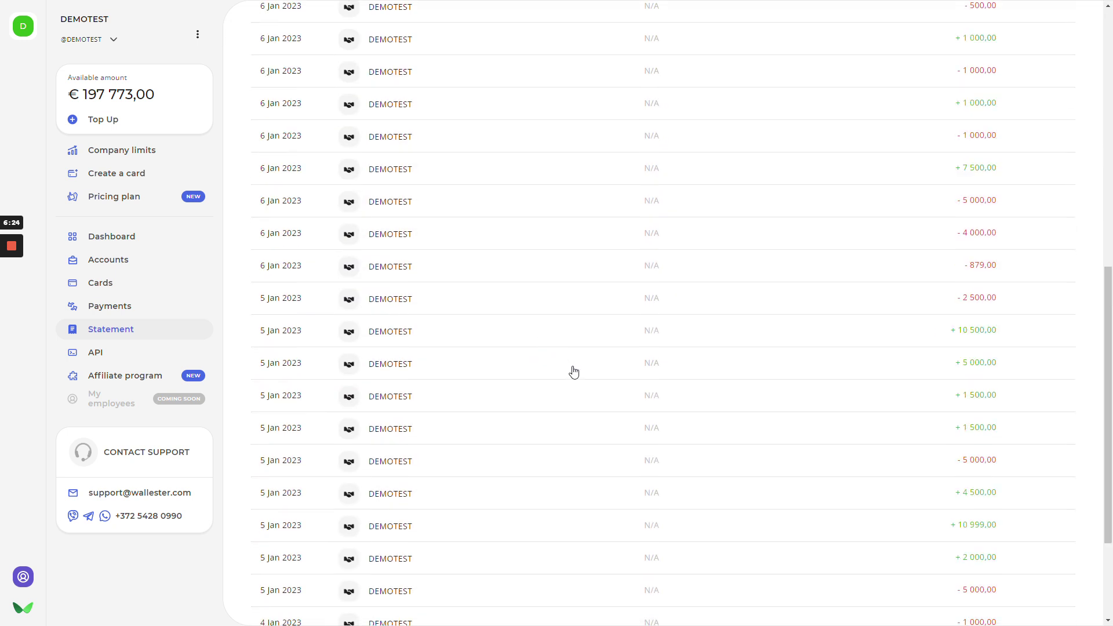
scroll(591, 368, "down", 5)
scroll(498, 349, "up", 15)
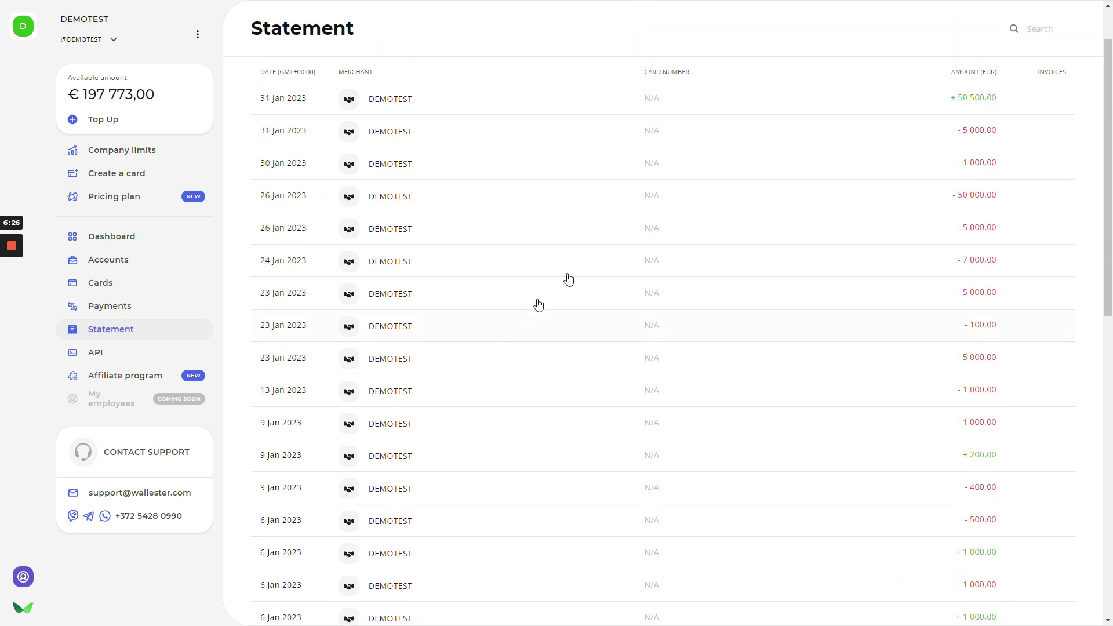
scroll(988, 81, "up", 2)
left_click(1030, 108)
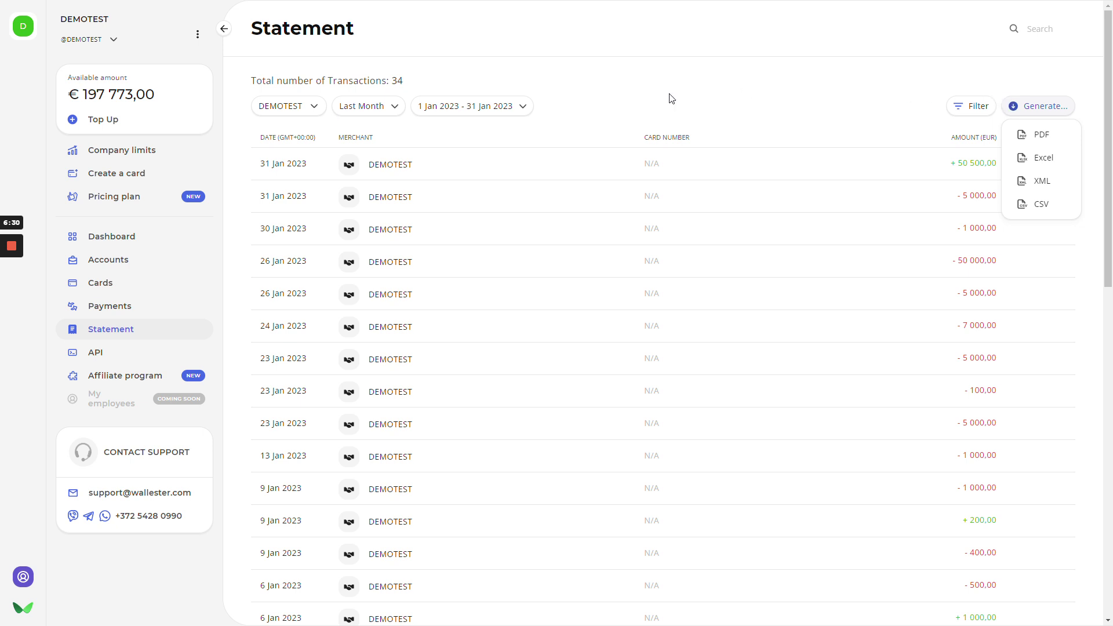
- Go to the API section and preview the Create API key wizard without creating a key
left_click(109, 356)
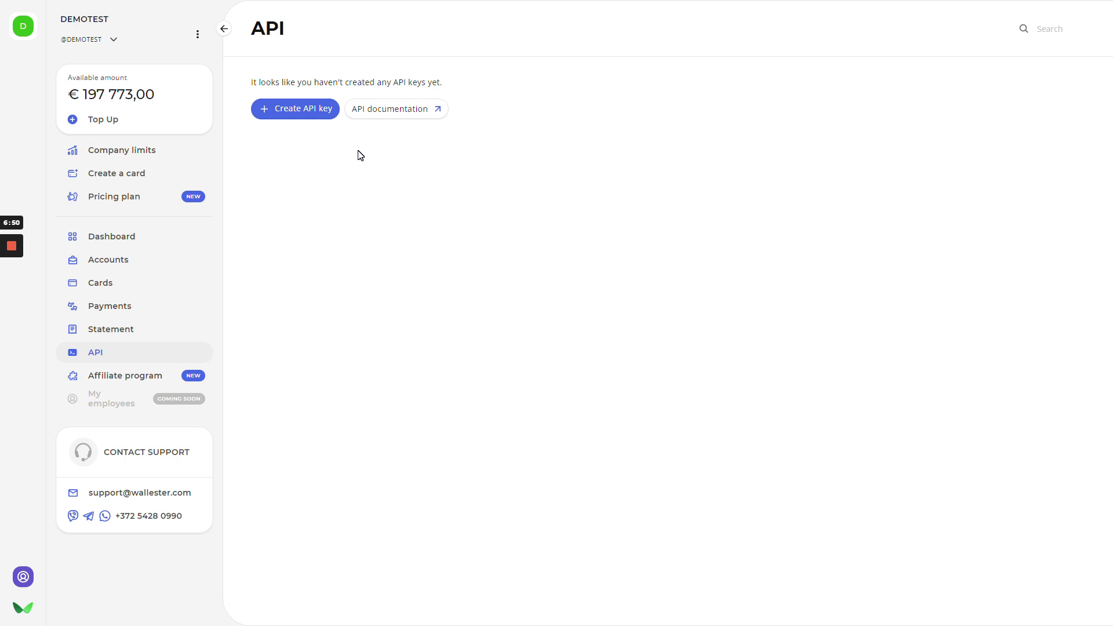
left_click(283, 113)
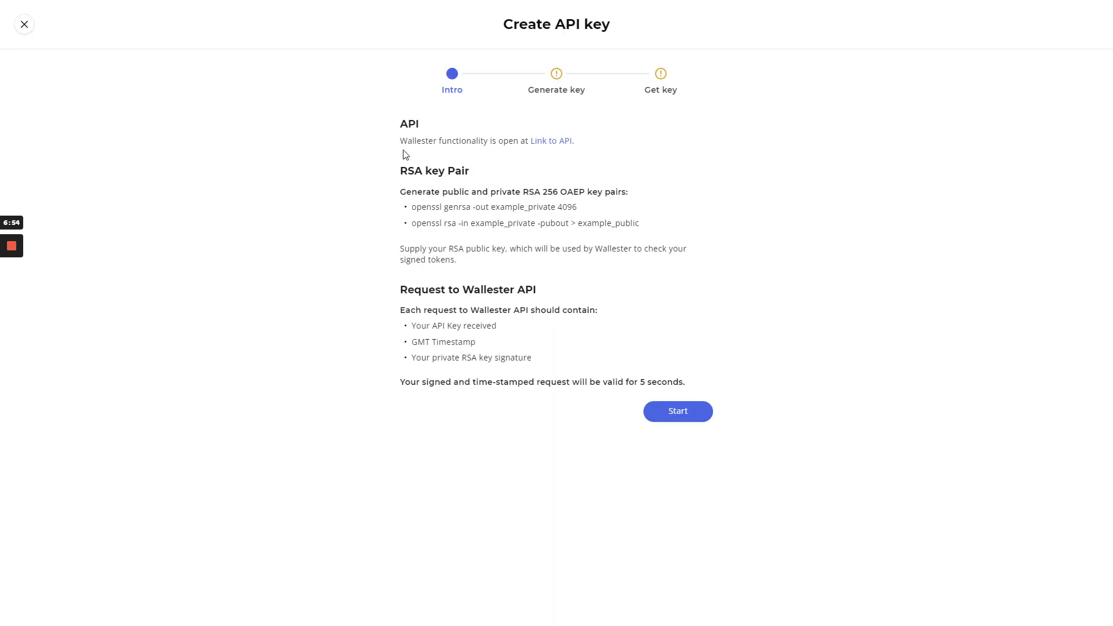
left_click(23, 25)
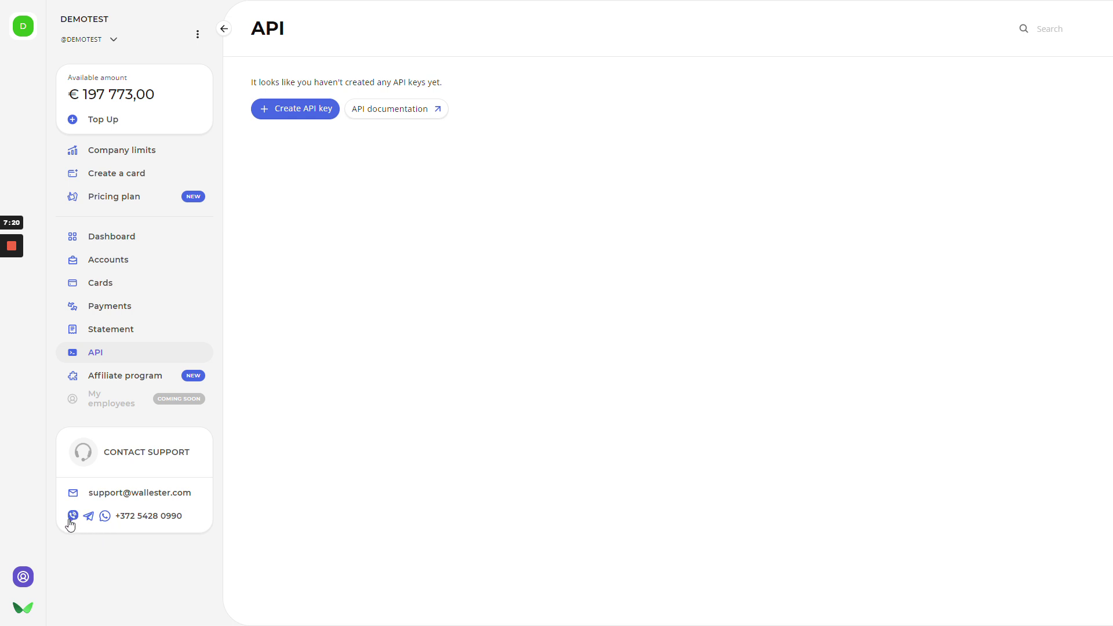
- Open the DEMOTEST Company profile from the user account menu
left_click(22, 578)
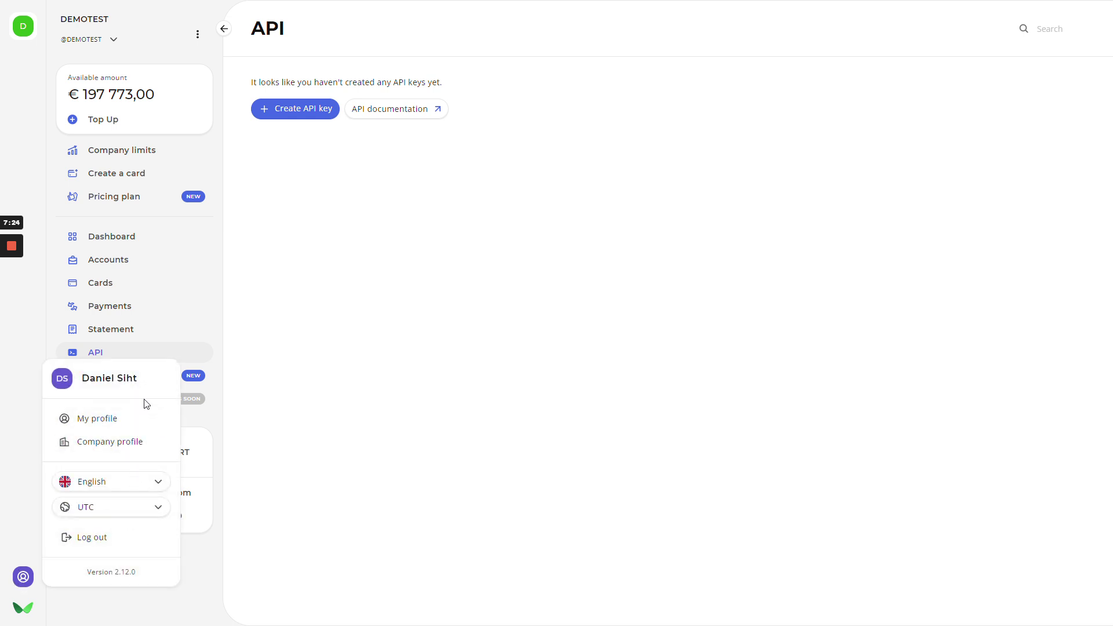
left_click(132, 452)
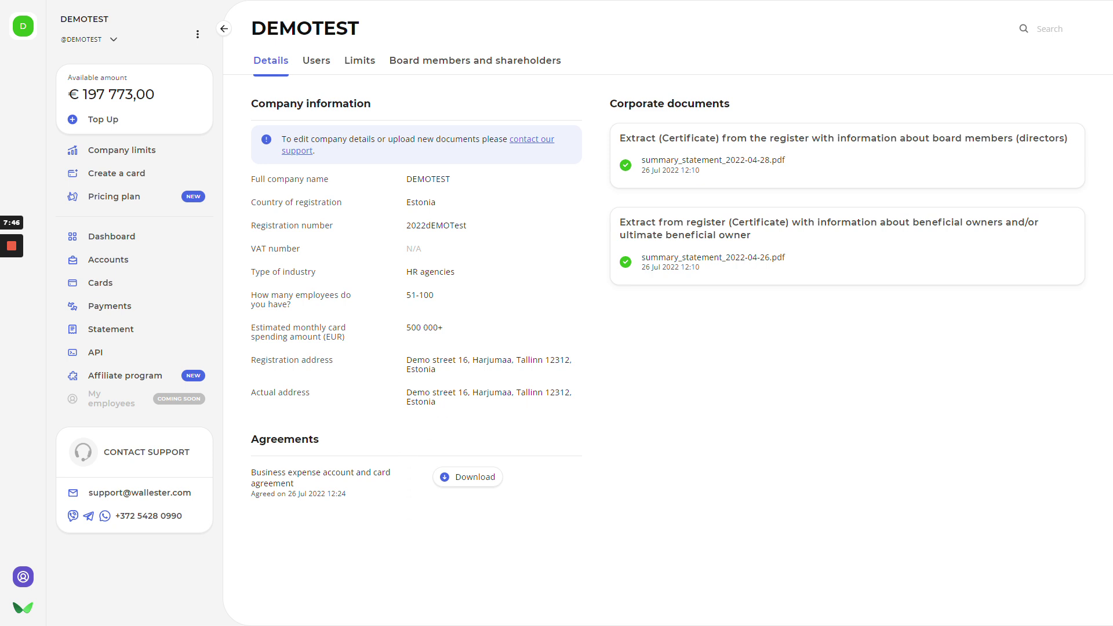
- Browse the Users and Board members tabs, ending on Limits (€25 000 daily and monthly)
left_click(319, 64)
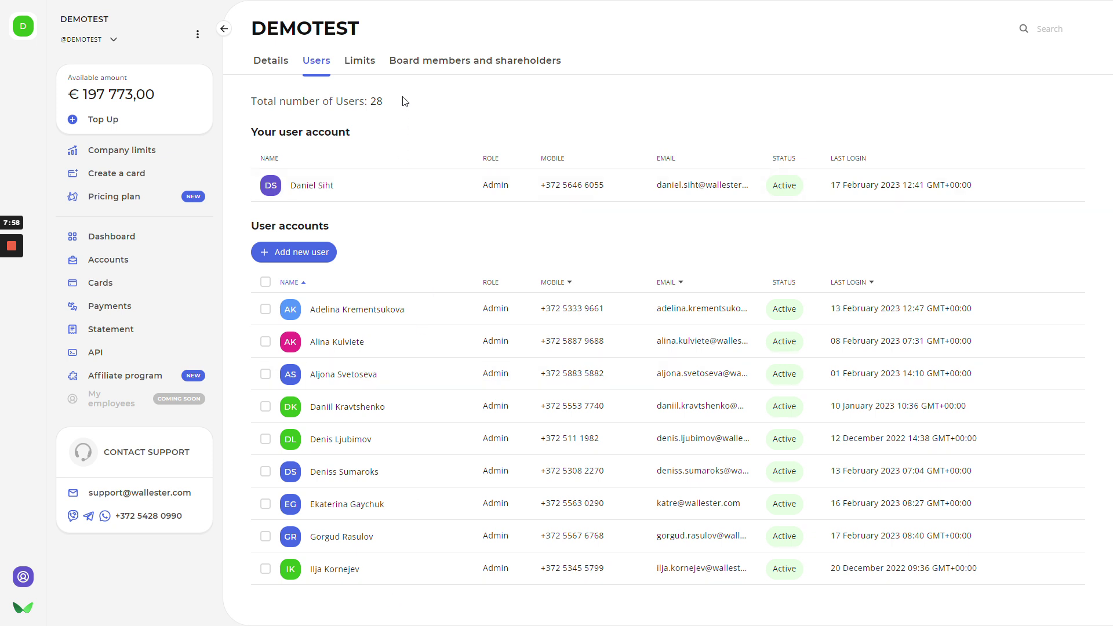
left_click(412, 60)
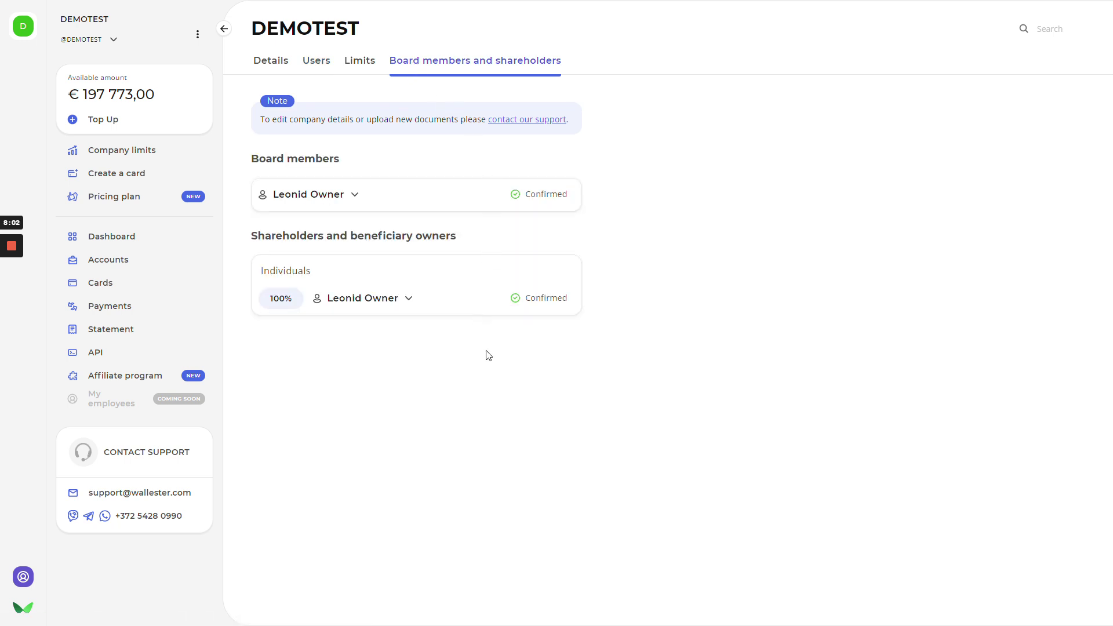
left_click(363, 65)
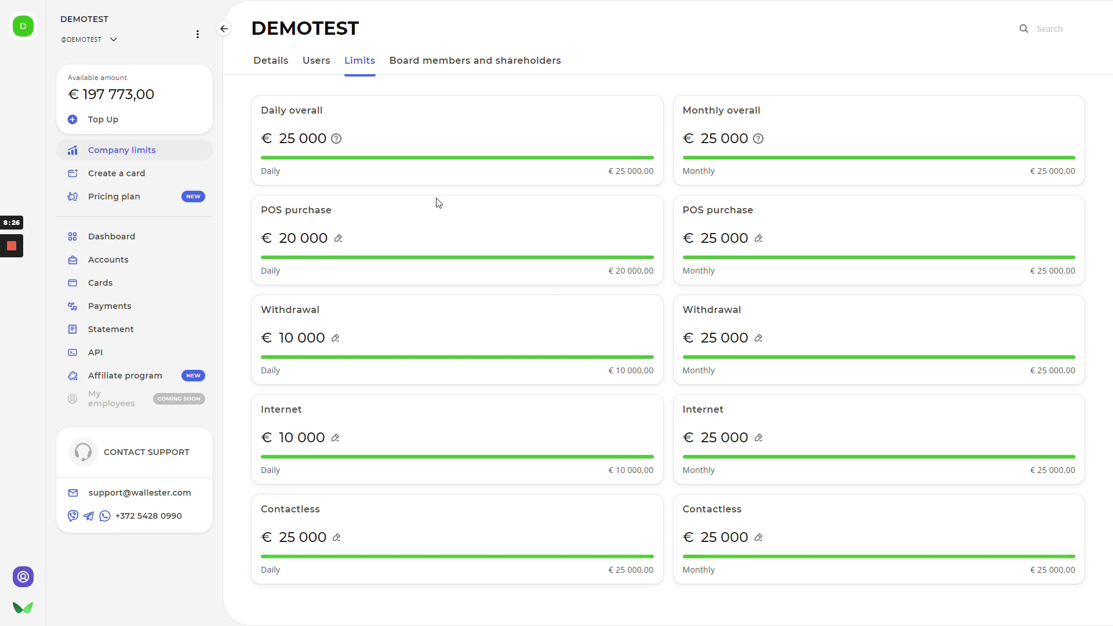
- Cancel the new card order and view the Platinum pricing plan at €999 per month
left_click(154, 177)
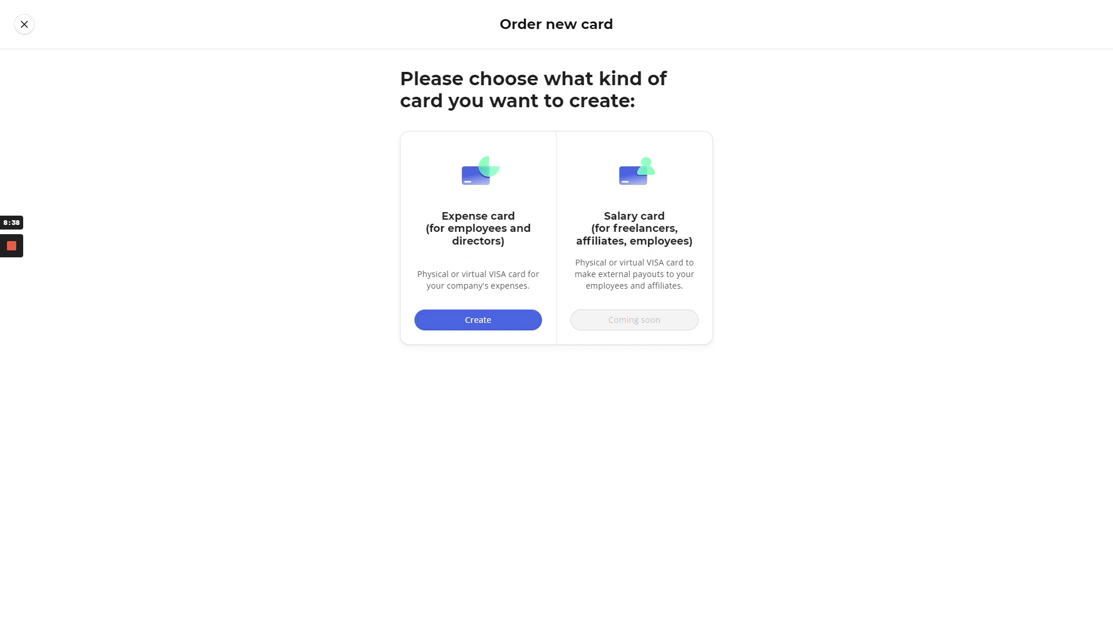
left_click(24, 24)
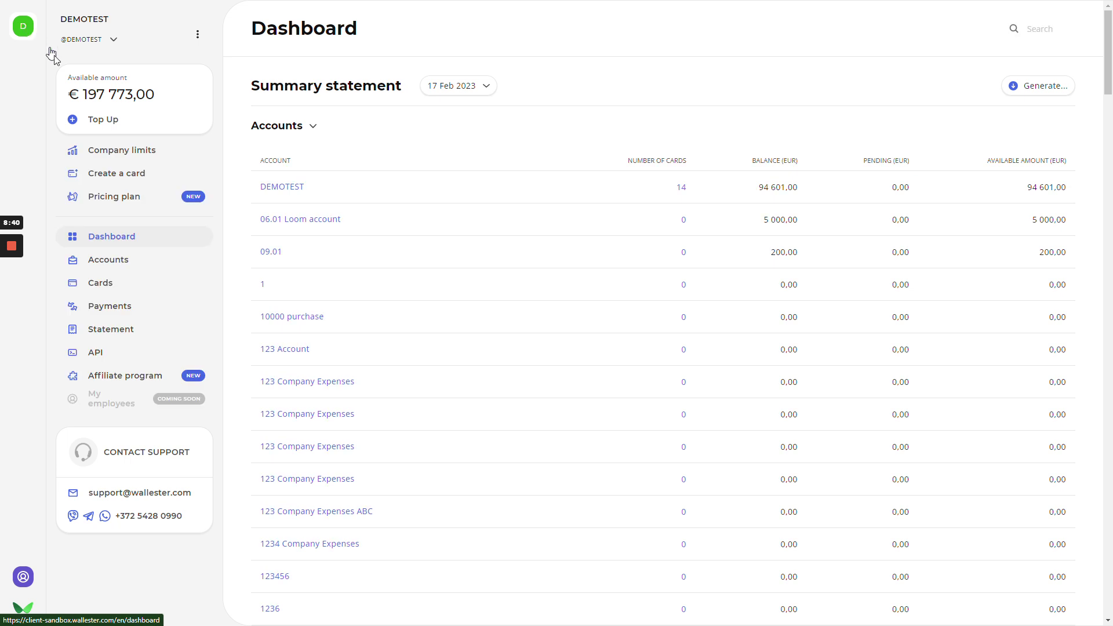
left_click(136, 202)
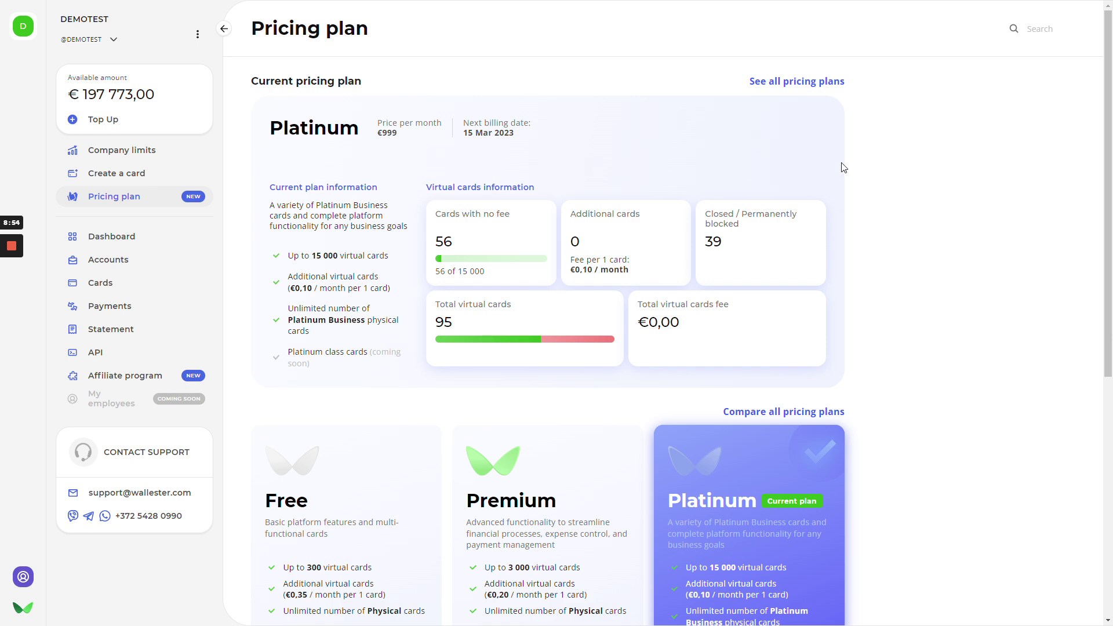
scroll(844, 168, "down", 2)
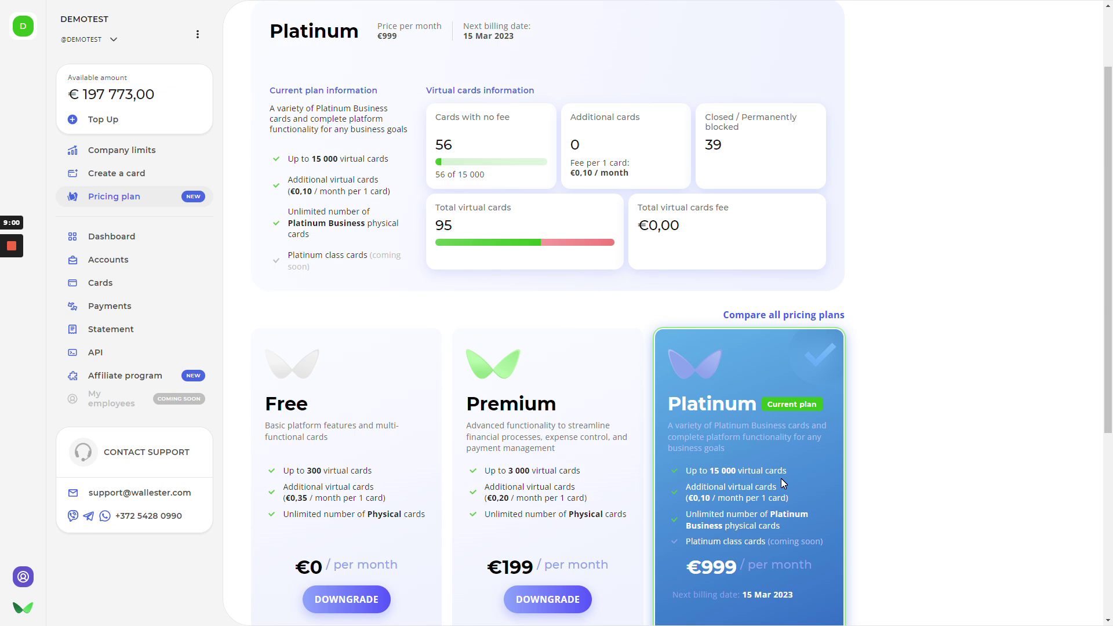
scroll(783, 483, "up", 2)
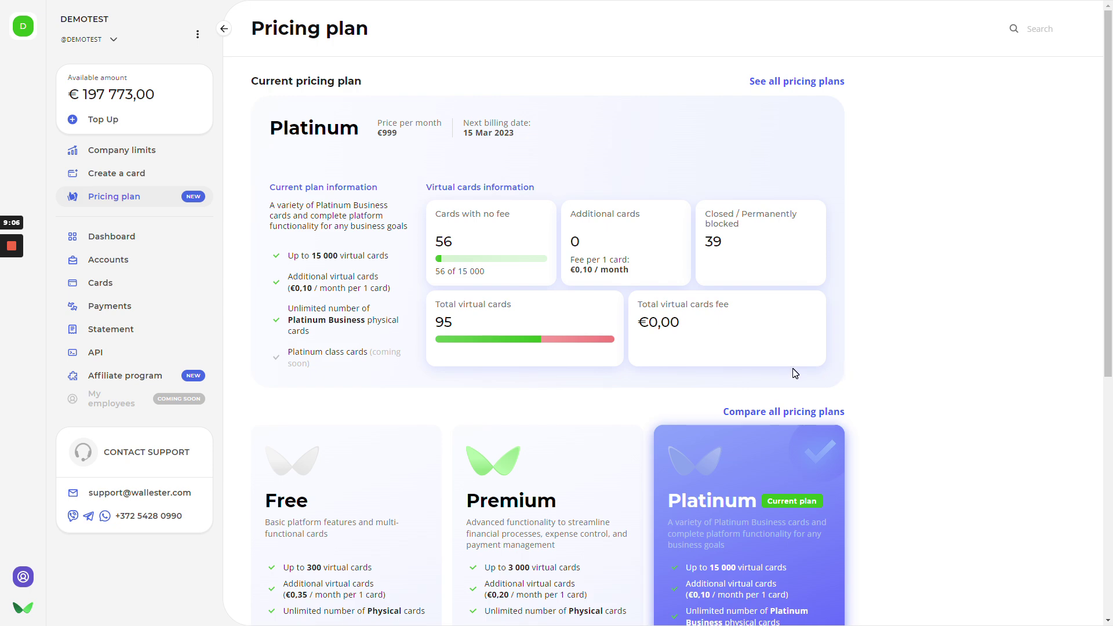
scroll(429, 435, "down", 8)
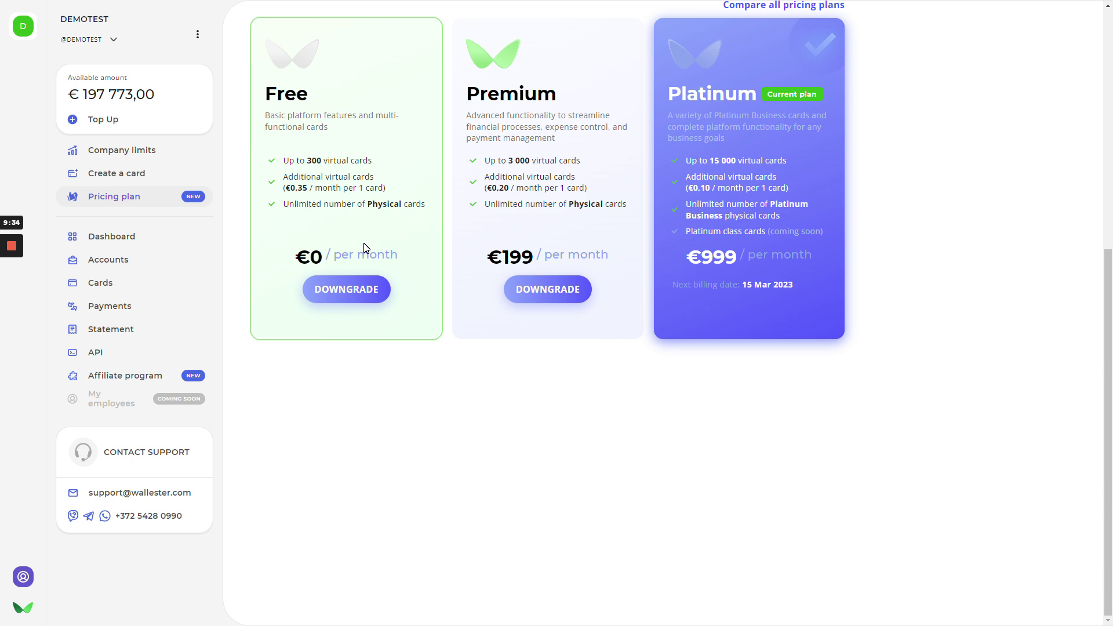
scroll(365, 248, "up", 5)
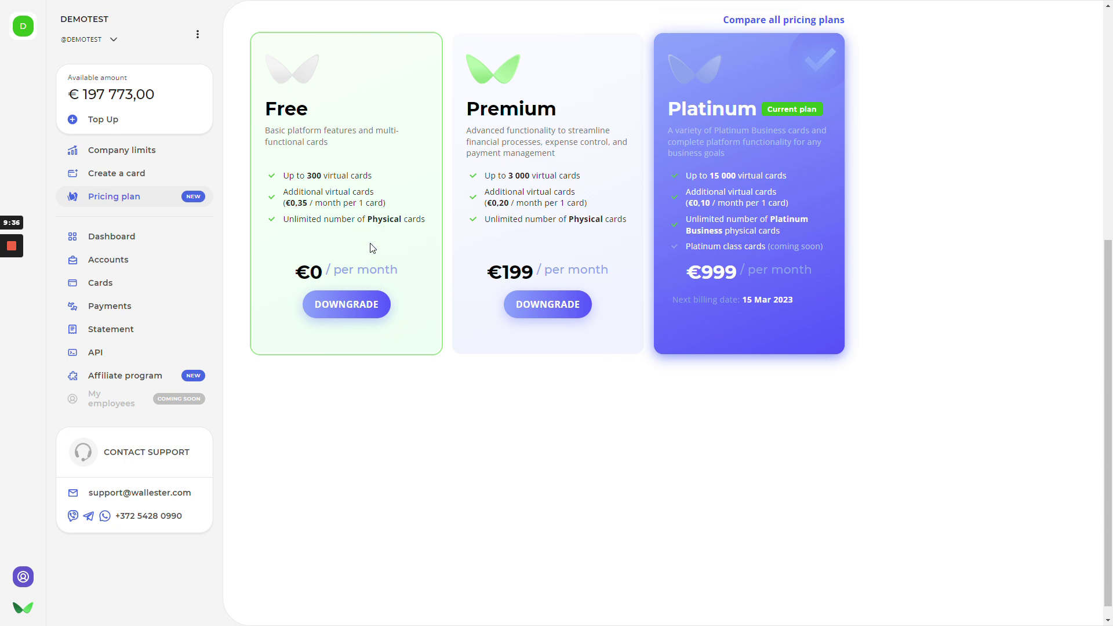
scroll(414, 428, "up", 2)
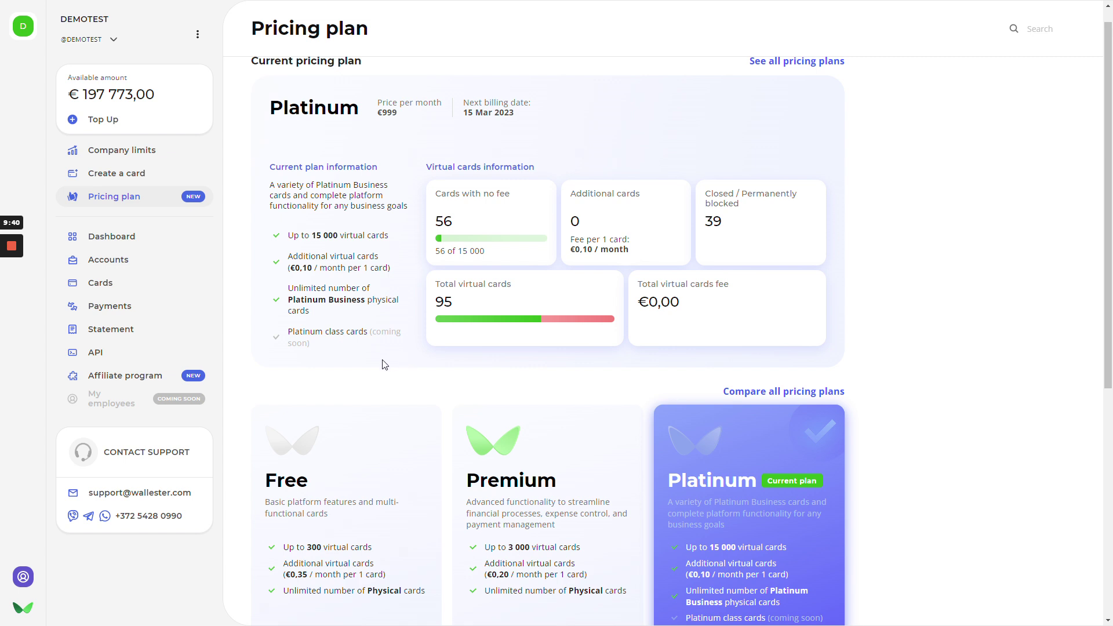
scroll(342, 391, "up", 1)
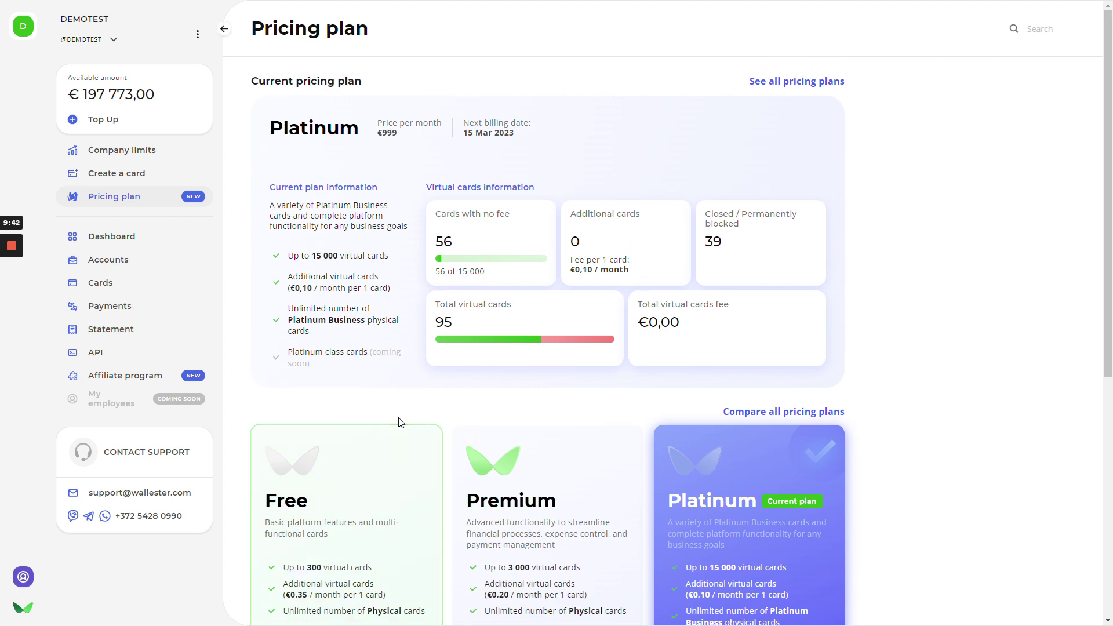